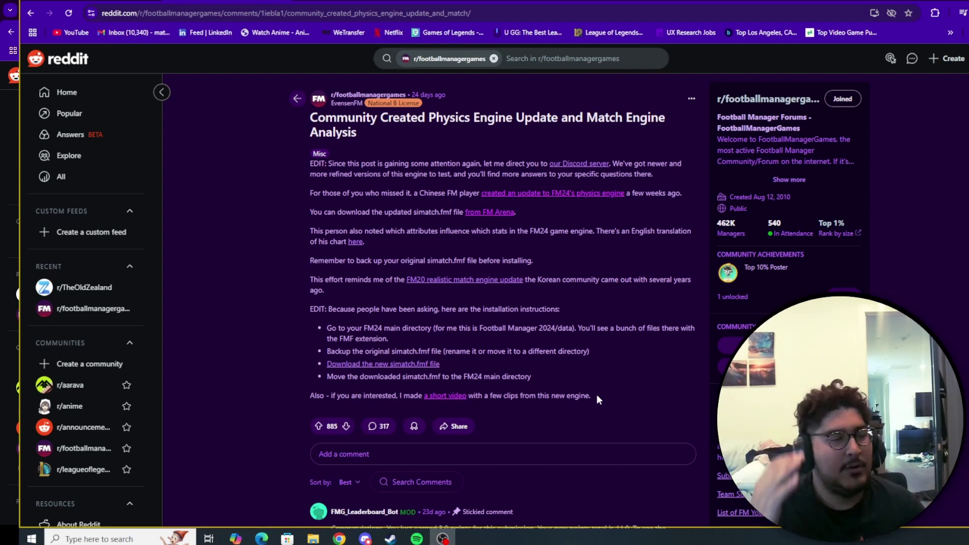
# Step: Read through the Reddit post's title and text about the Chinese FM player
pyautogui.moveTo(597, 395); pyautogui.dragTo(301, 148)
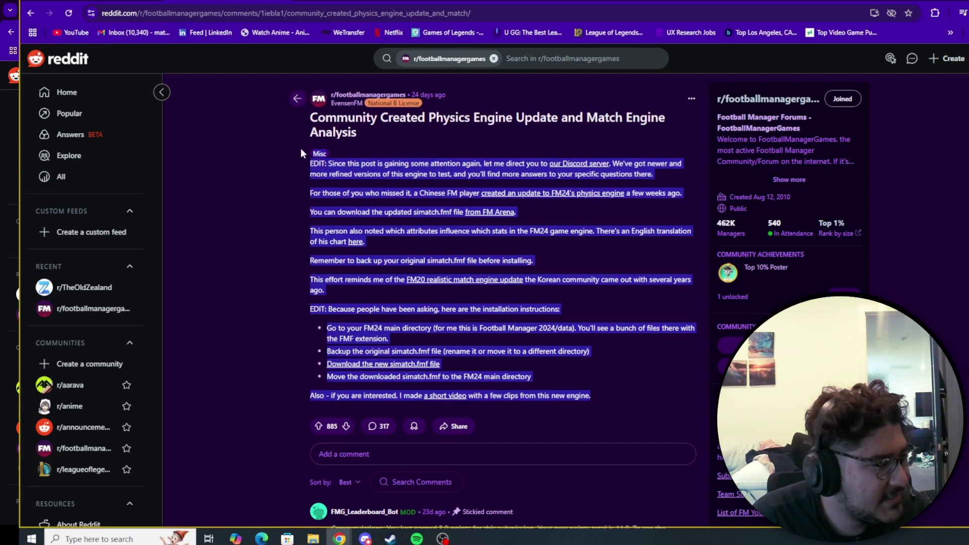
pyautogui.click(278, 208)
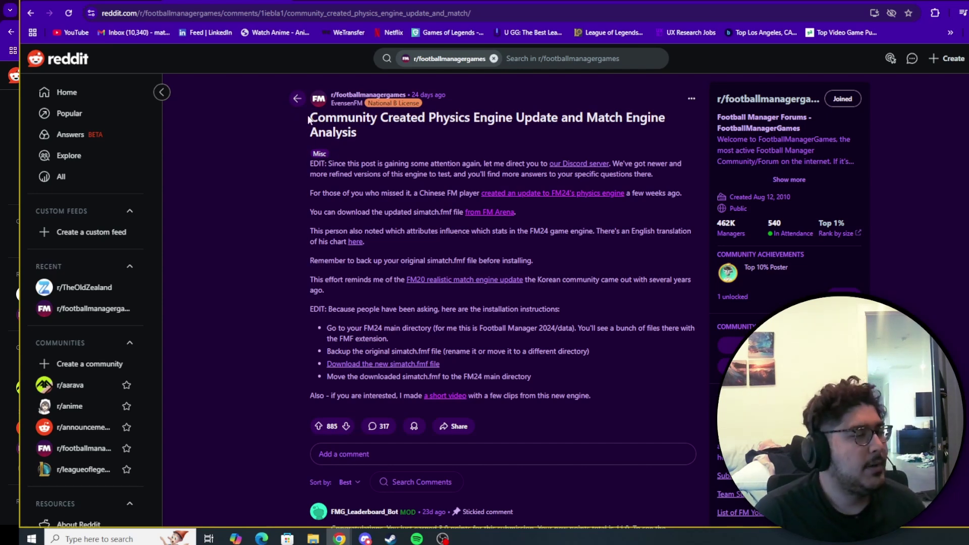
pyautogui.moveTo(308, 115); pyautogui.dragTo(310, 163)
pyautogui.click(383, 139)
pyautogui.click(433, 161)
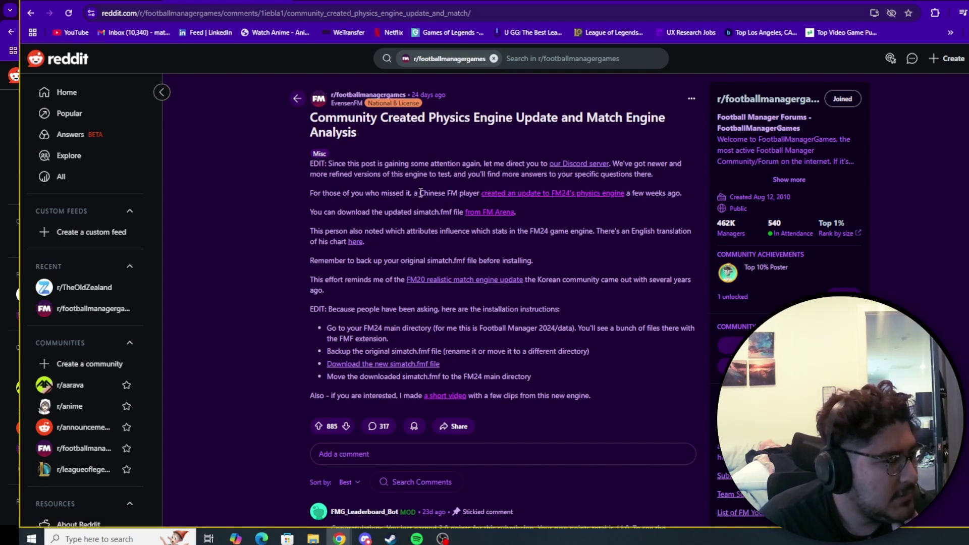
pyautogui.moveTo(420, 194); pyautogui.dragTo(477, 193)
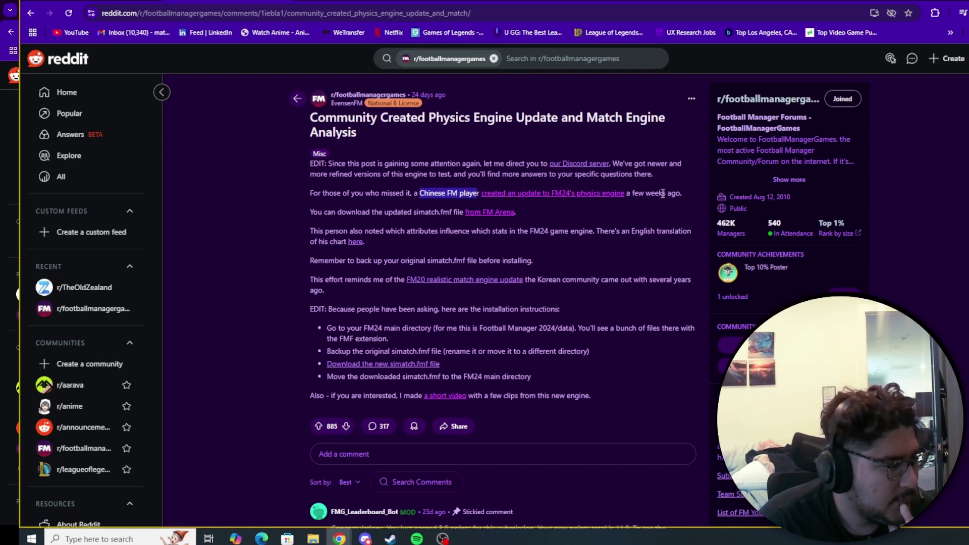
pyautogui.click(663, 193)
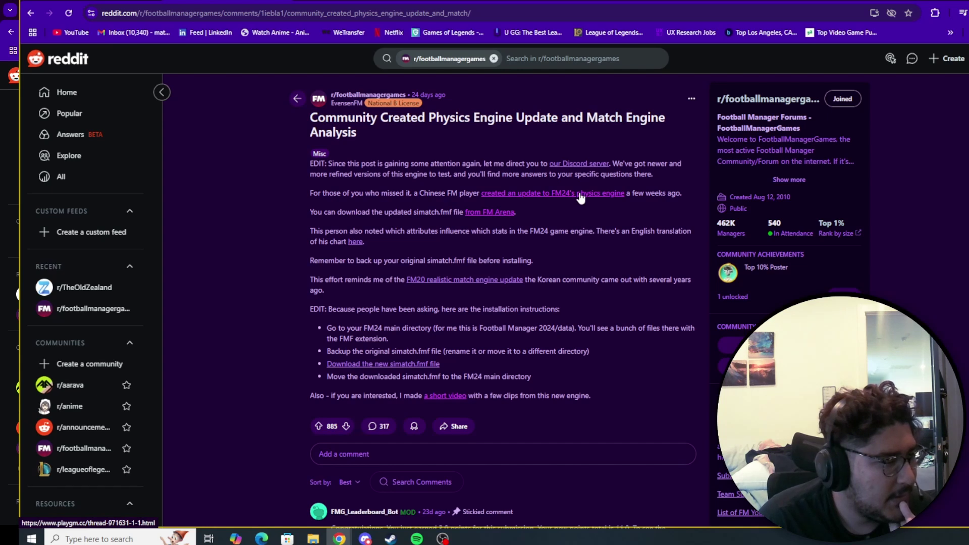
# Step: Open the Chinese player's playgm.cc physics engine thread and translate it into English
pyautogui.click(514, 195)
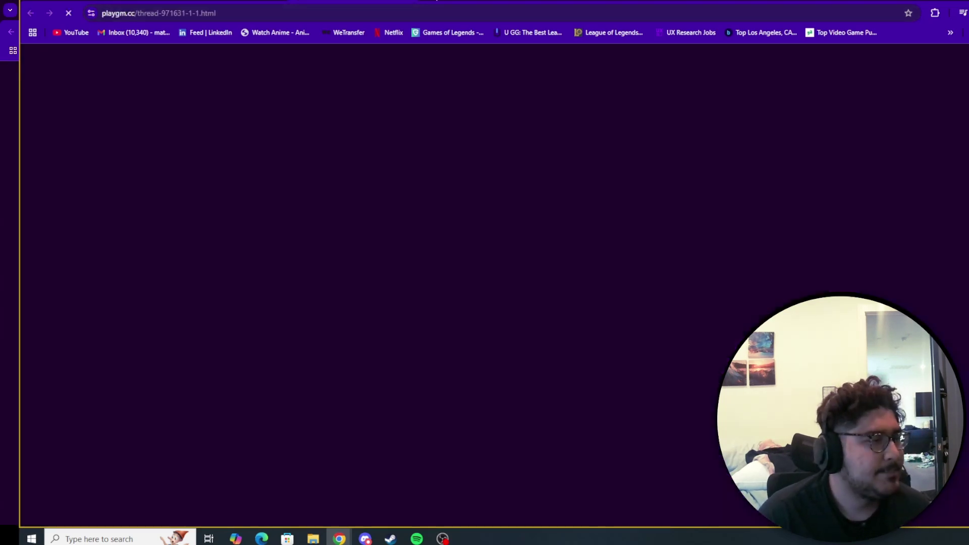
pyautogui.scroll(-1, 409, 252)
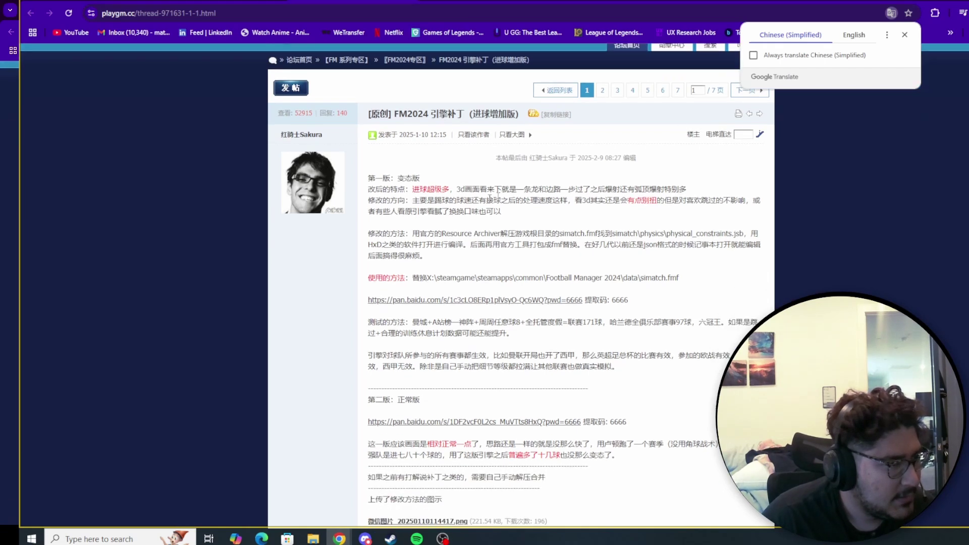
pyautogui.click(858, 34)
pyautogui.scroll(-1, 573, 203)
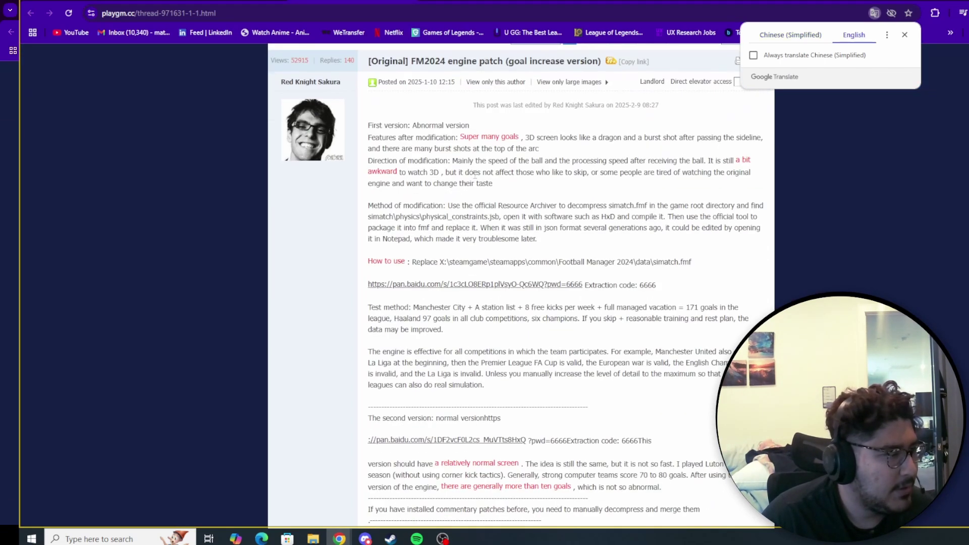
pyautogui.scroll(-1, 472, 198)
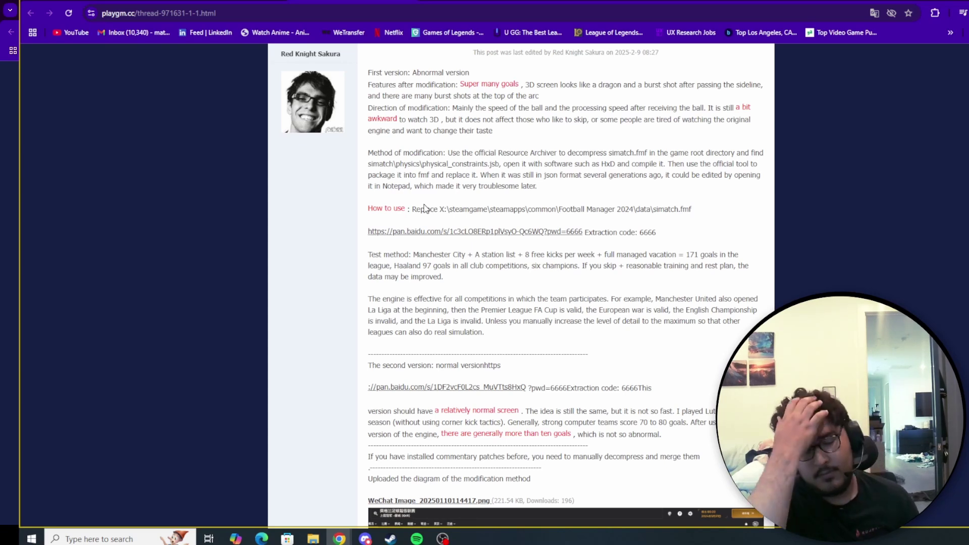
pyautogui.scroll(1, 424, 208)
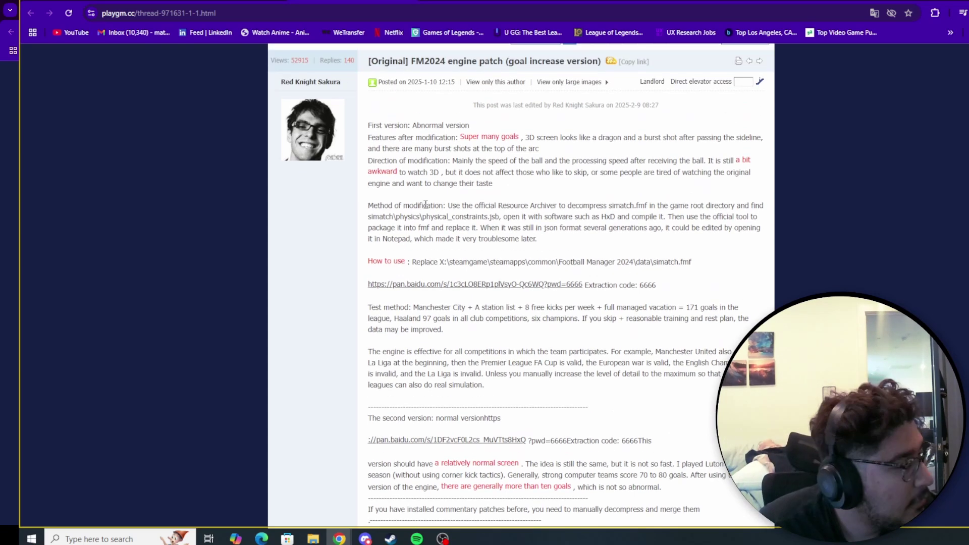
# Step: Read the thread's How to use install path and the second version's extraction code
pyautogui.moveTo(708, 267); pyautogui.dragTo(393, 257)
pyautogui.tripleClick(370, 263)
pyautogui.click(372, 263)
pyautogui.tripleClick(393, 258)
pyautogui.click(454, 146)
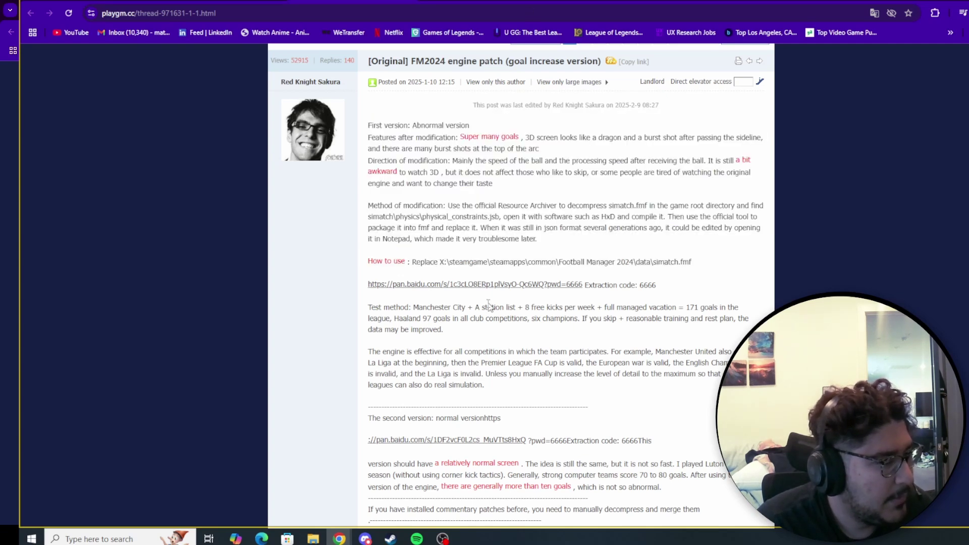
pyautogui.scroll(-2, 488, 305)
pyautogui.tripleClick(368, 312)
pyautogui.click(534, 318)
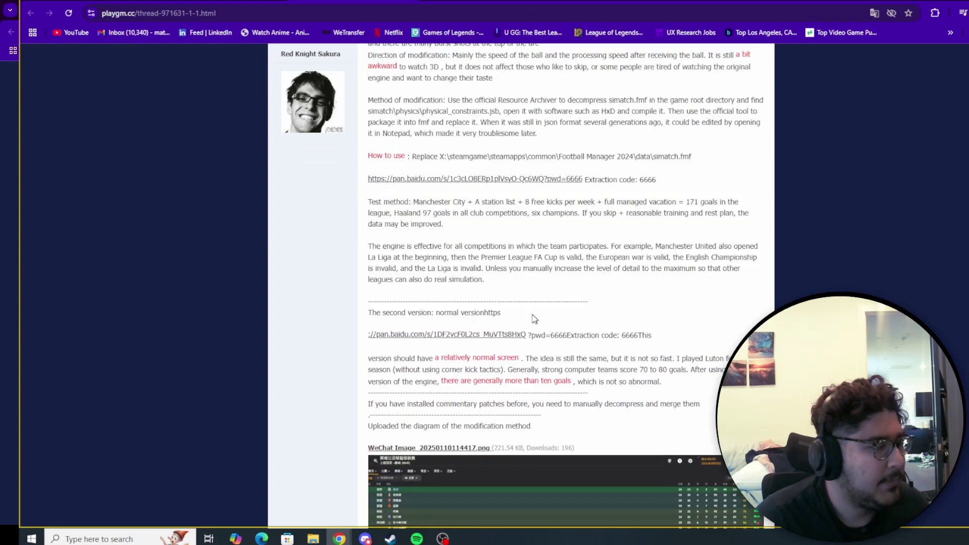
pyautogui.moveTo(525, 317); pyautogui.dragTo(628, 335)
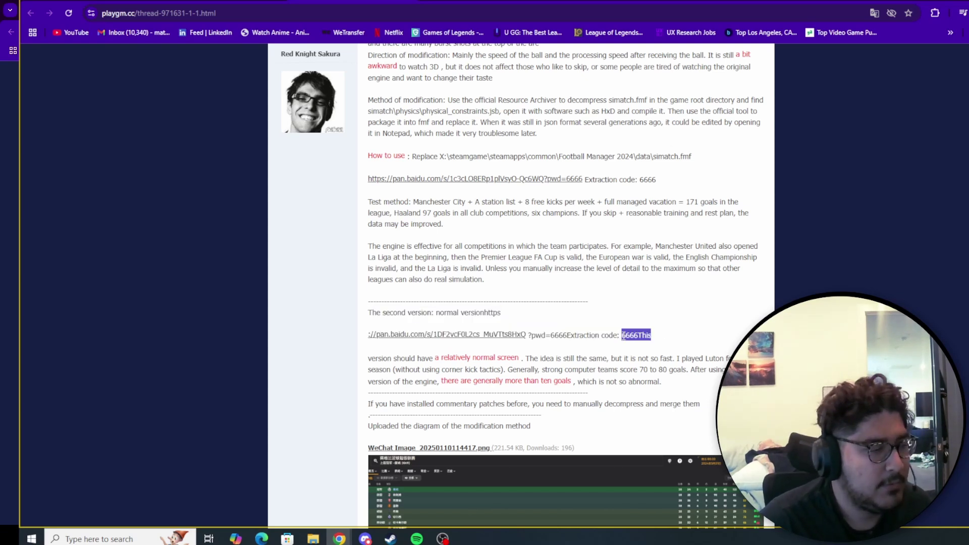
# Step: Check the second version's Baidu download page, then return to the Reddit post
pyautogui.click(489, 335)
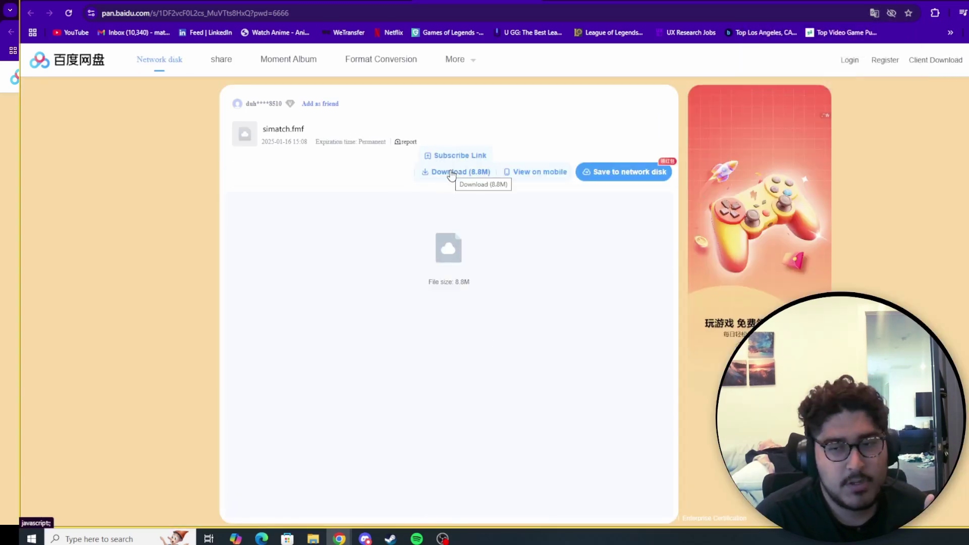
pyautogui.click(431, 2)
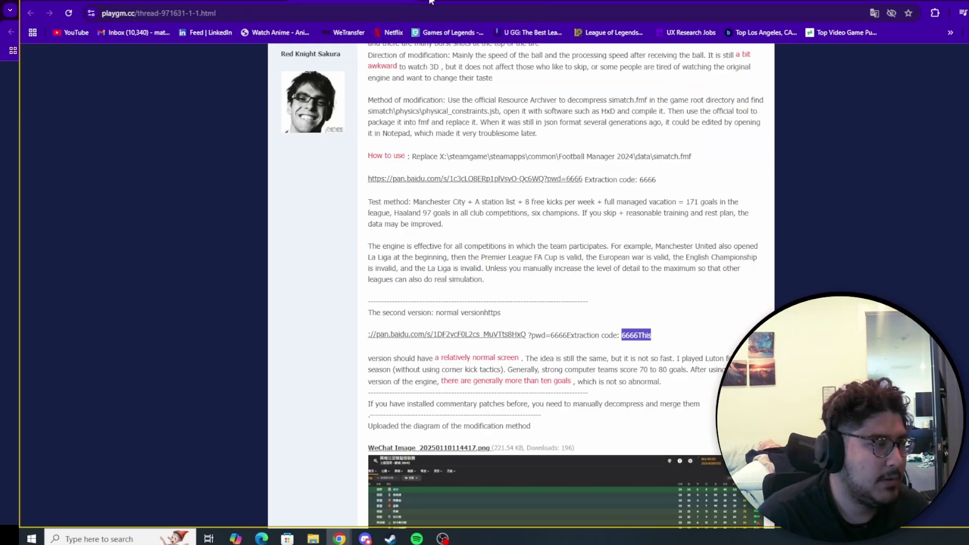
pyautogui.click(256, 3)
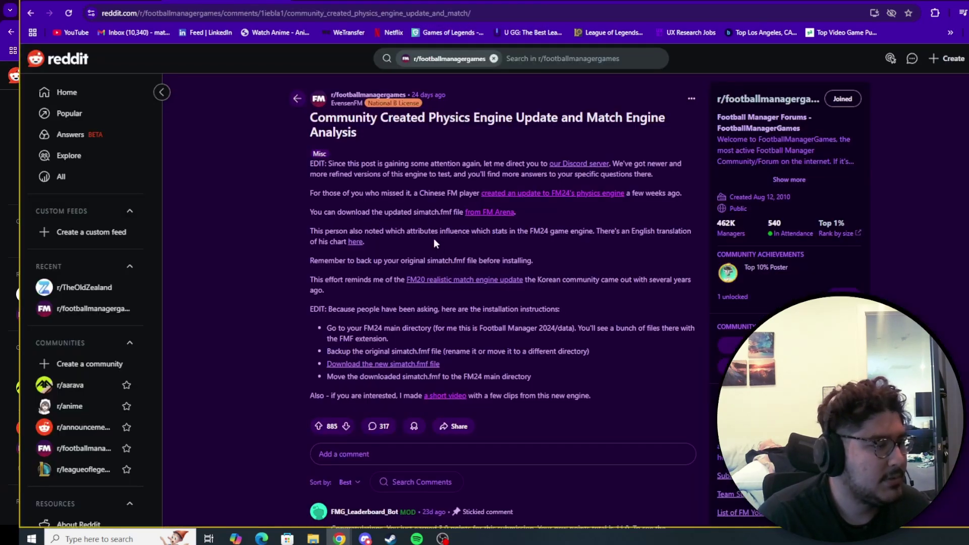
# Step: Open the FM Arena thread linked in the post and reload it to clear the AdBlocker notice
pyautogui.click(486, 212)
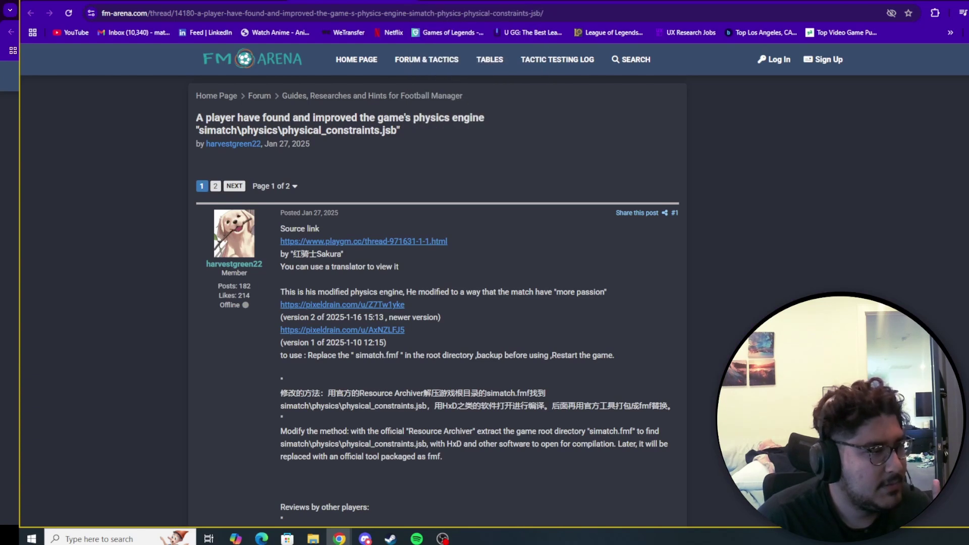
pyautogui.click(502, 1)
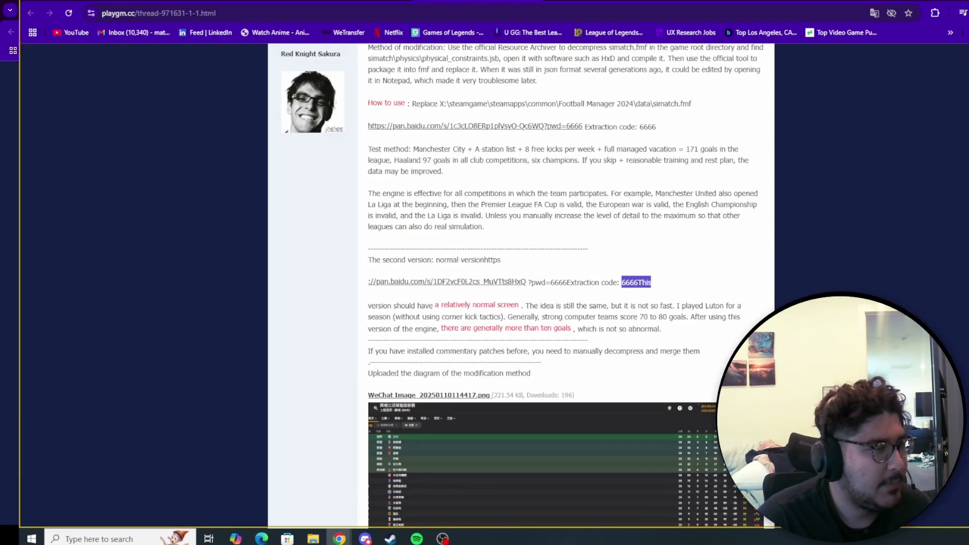
pyautogui.hotkey('ctrl', 'Tab')
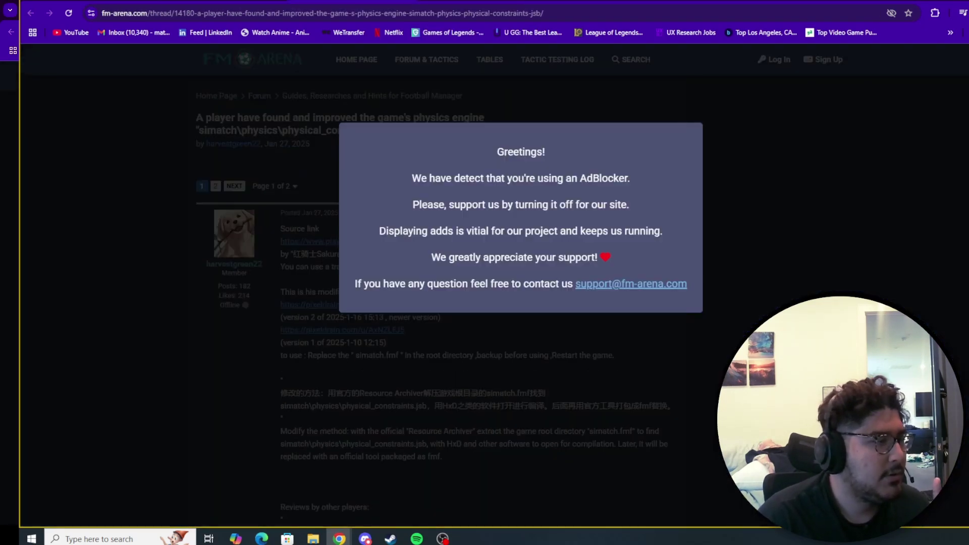
pyautogui.scroll(-3, 304, 252)
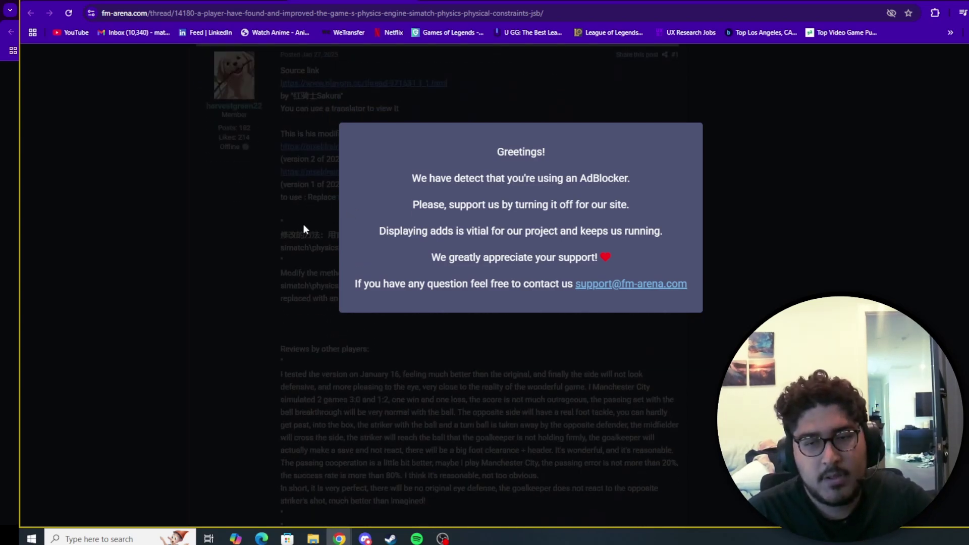
pyautogui.scroll(1, 304, 225)
pyautogui.scroll(2, 263, 194)
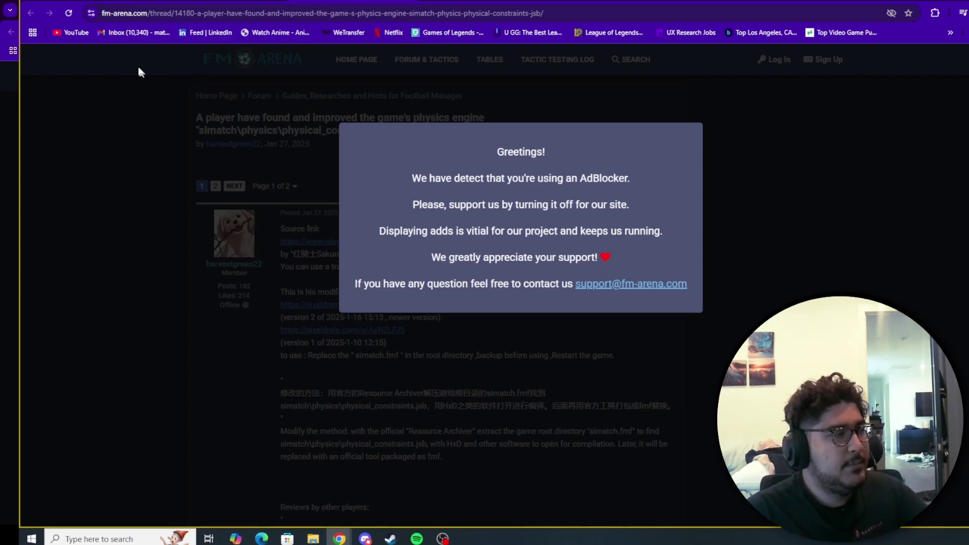
pyautogui.click(74, 11)
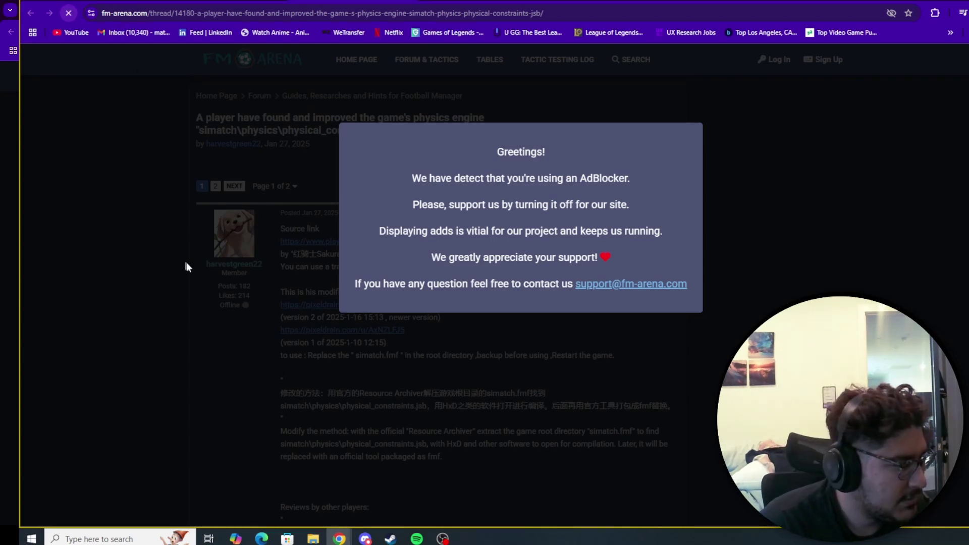
pyautogui.scroll(-3, 320, 283)
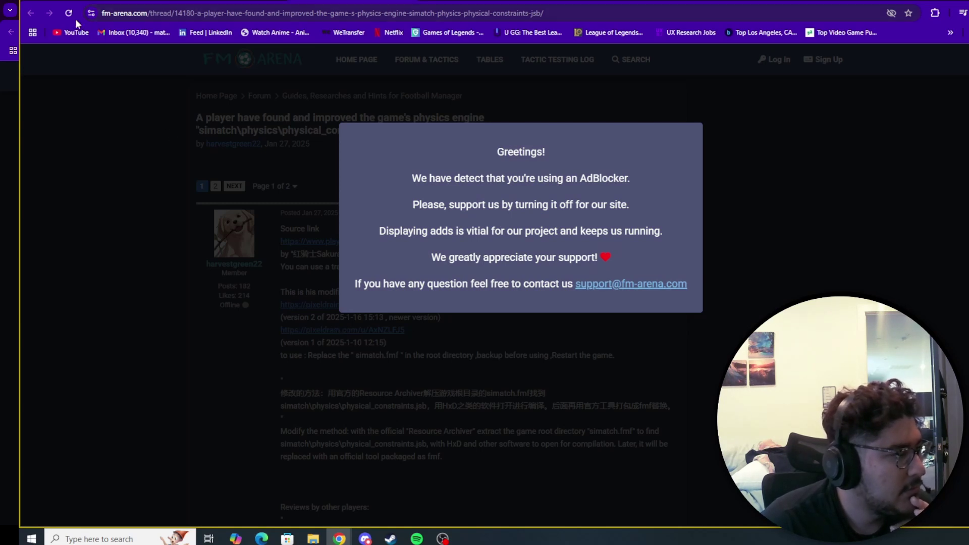
# Step: Dismiss the adblock notice and open the Pixeldrain download page for simatch.fmf
pyautogui.click(364, 346)
pyautogui.click(359, 335)
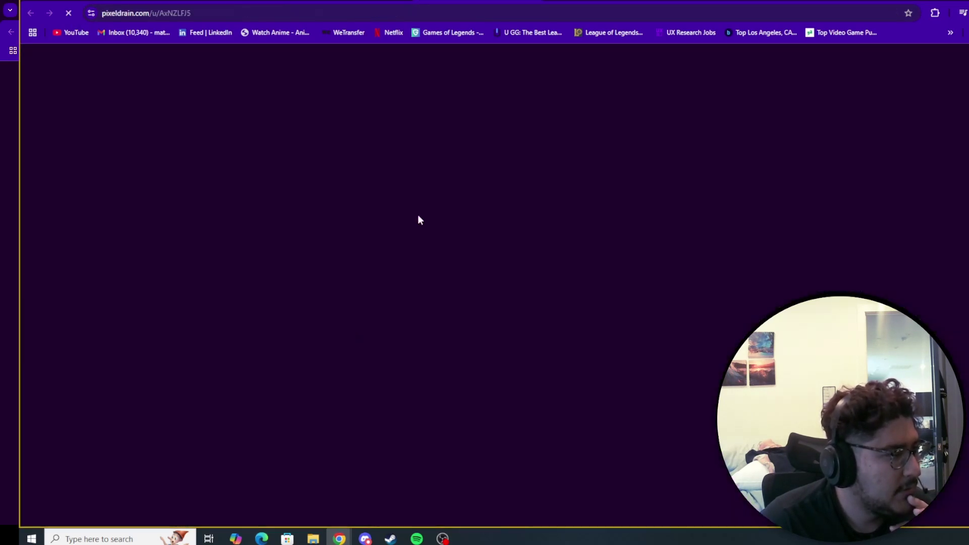
pyautogui.moveTo(510, 90); pyautogui.dragTo(643, 98)
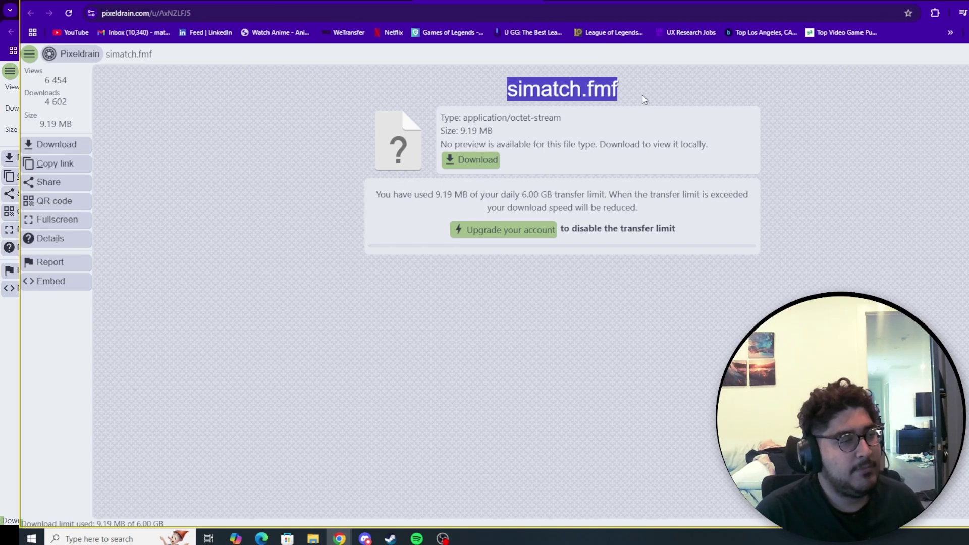
pyautogui.click(643, 98)
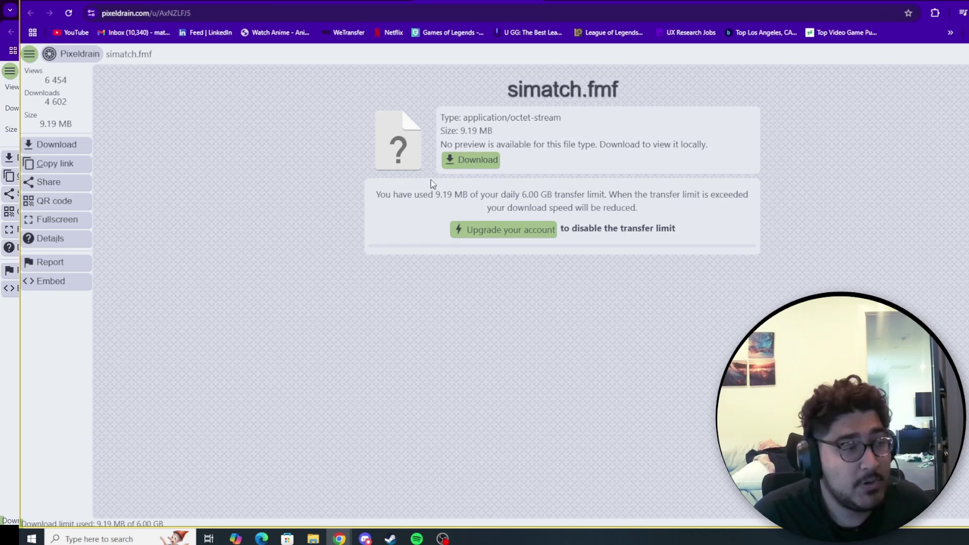
# Step: Bring the Downloads folder window forward and shrink it aside
pyautogui.moveTo(313, 538)
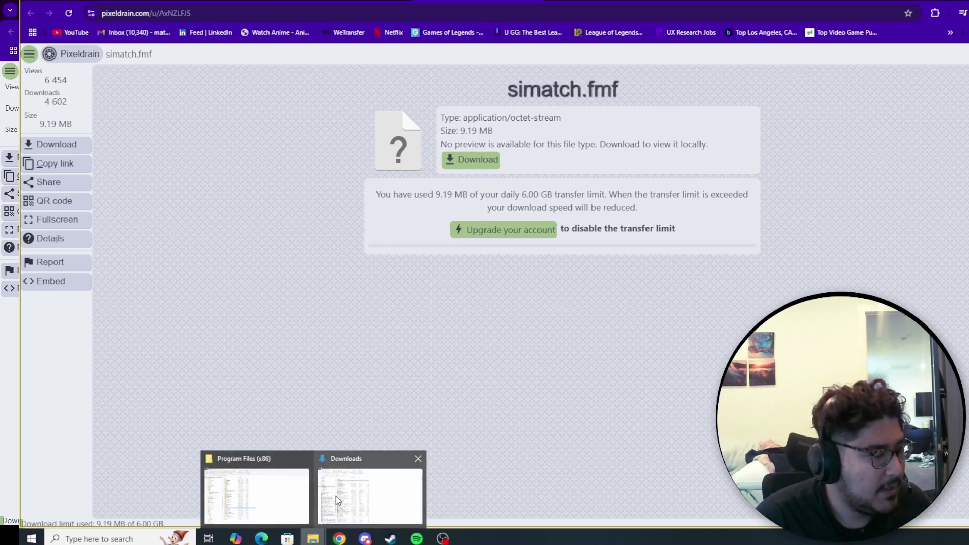
pyautogui.click(335, 495)
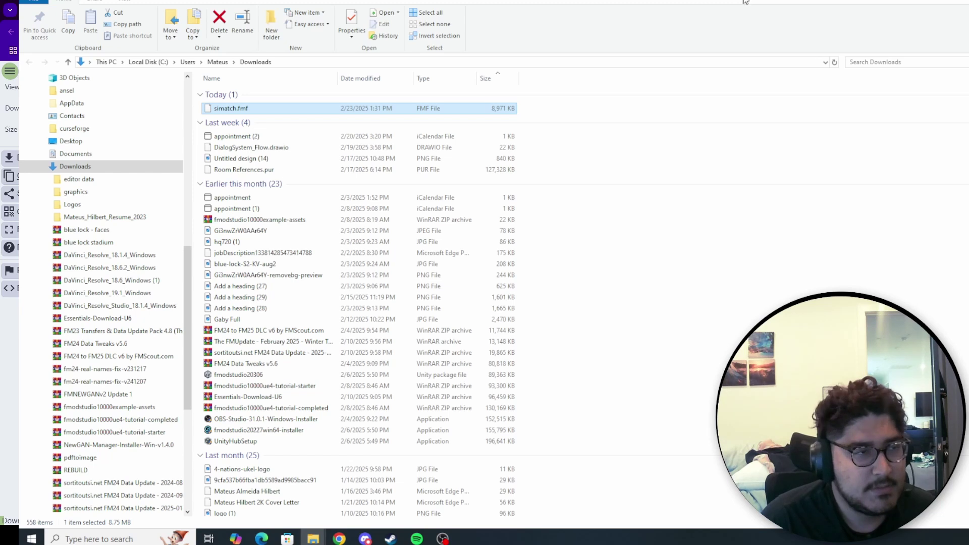
pyautogui.moveTo(741, 5); pyautogui.dragTo(662, 75)
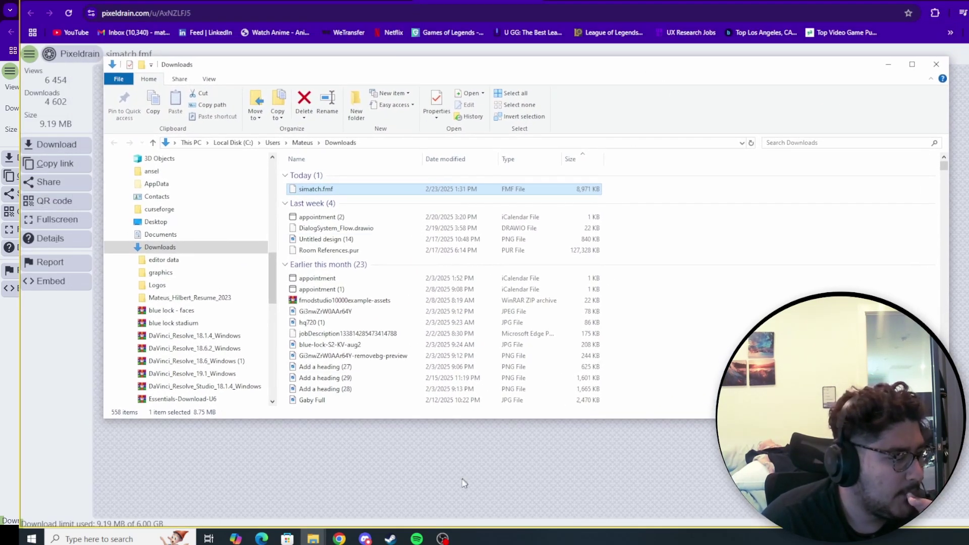
# Step: Take the Program Files (x86) Explorer window up to This PC
pyautogui.moveTo(314, 538)
pyautogui.click(289, 506)
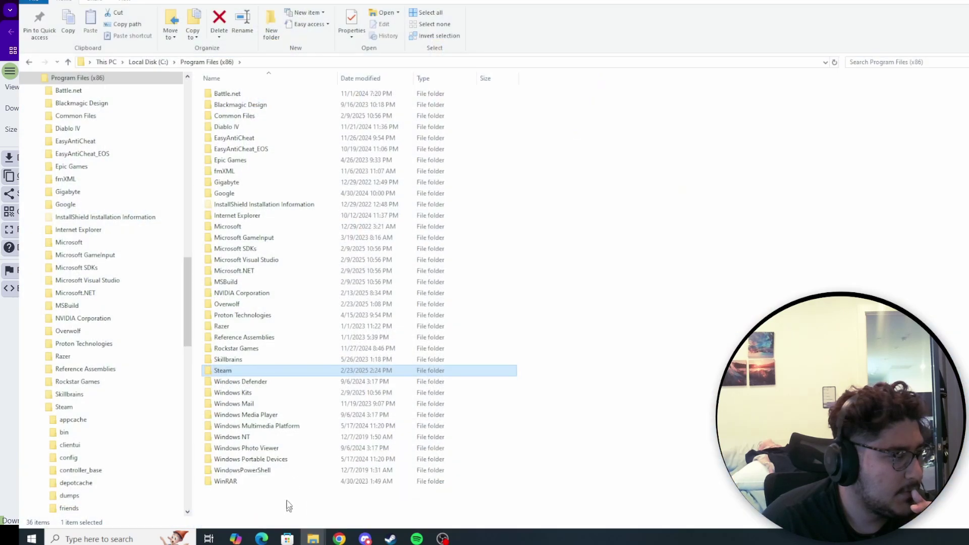
pyautogui.click(145, 61)
pyautogui.click(109, 63)
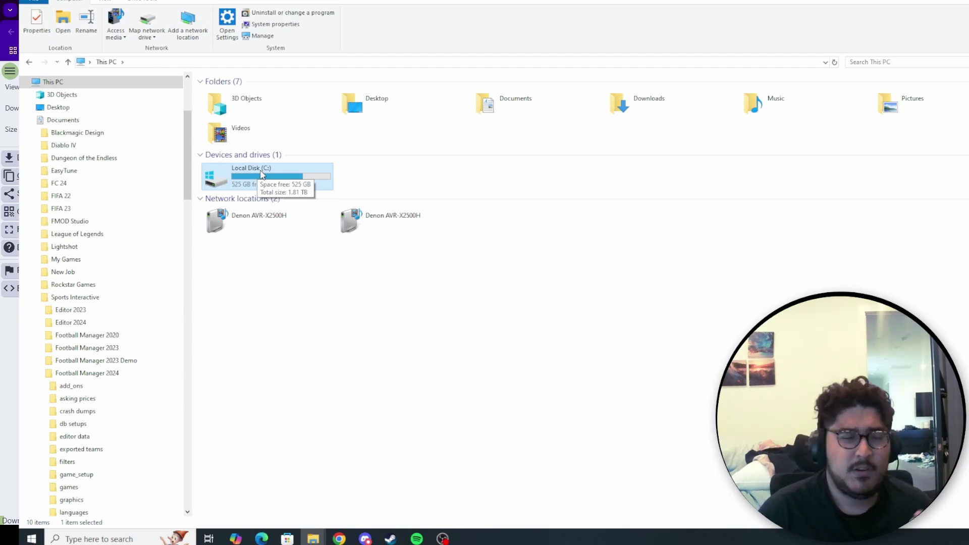
# Step: Cycle through the Reddit, FM Arena and Pixeldrain tabs, then open the original playgm.cc thread
pyautogui.moveTo(351, 525)
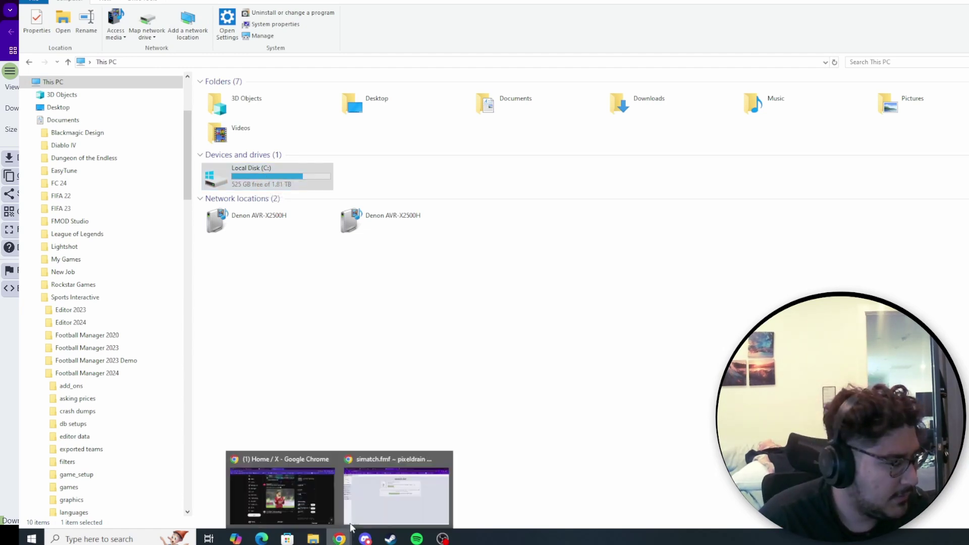
pyautogui.click(350, 505)
pyautogui.hotkey('ctrl', 'w')
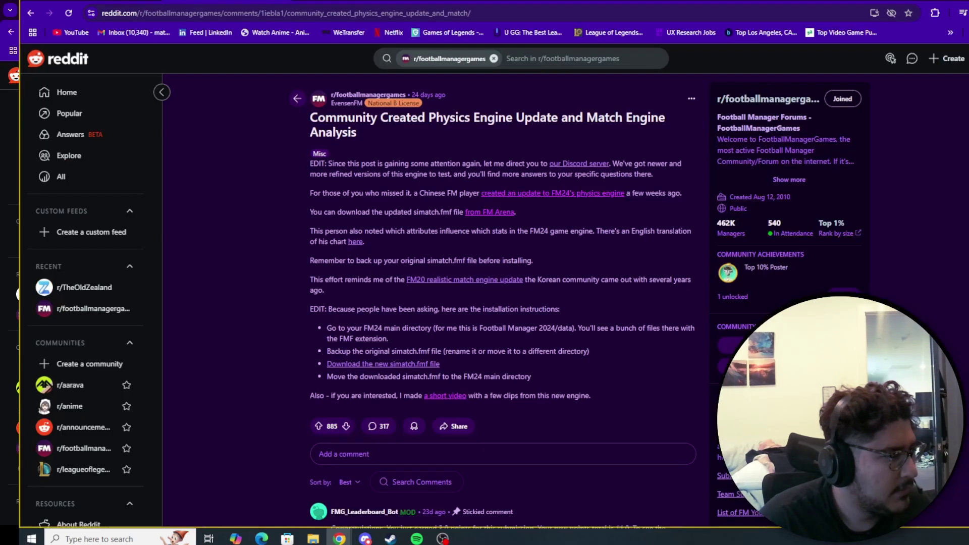
pyautogui.click(371, 2)
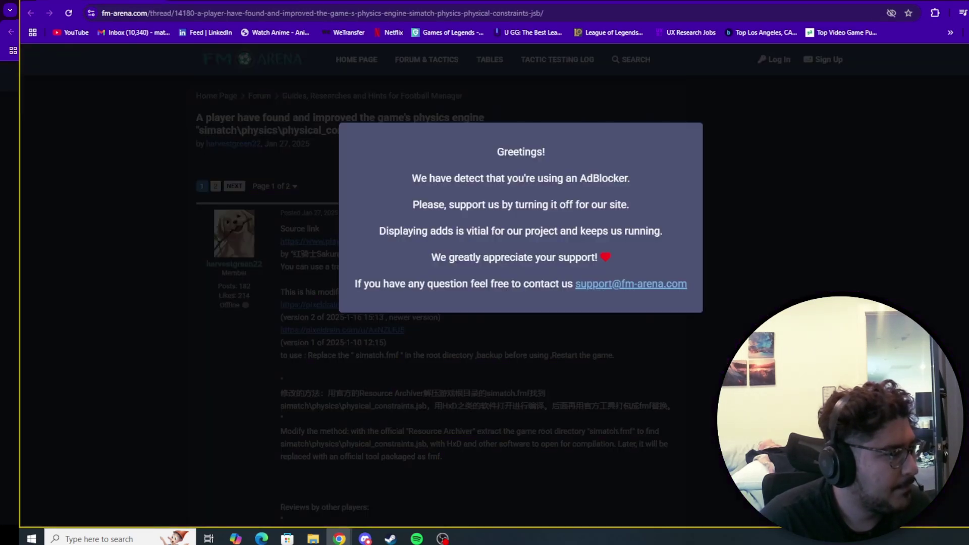
pyautogui.click(554, 3)
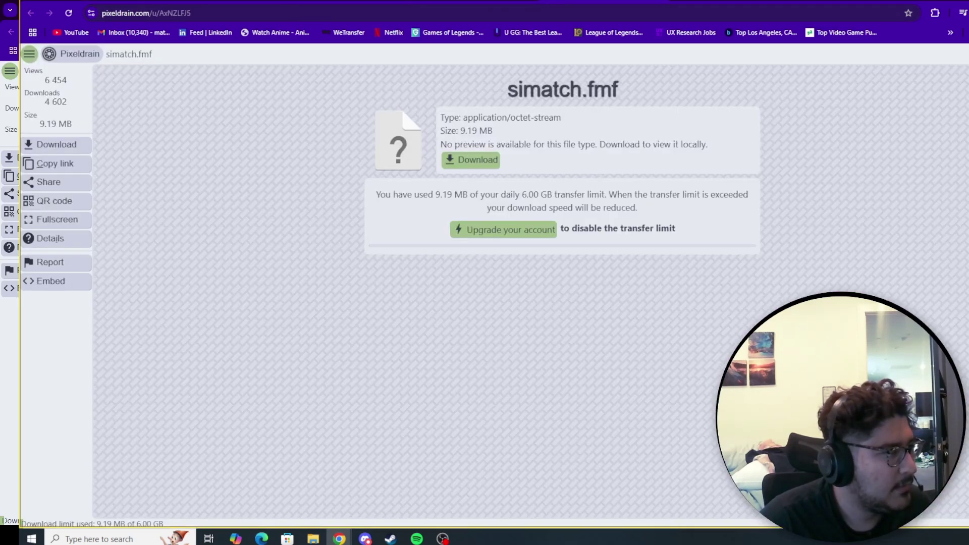
pyautogui.click(224, 2)
pyautogui.click(497, 196)
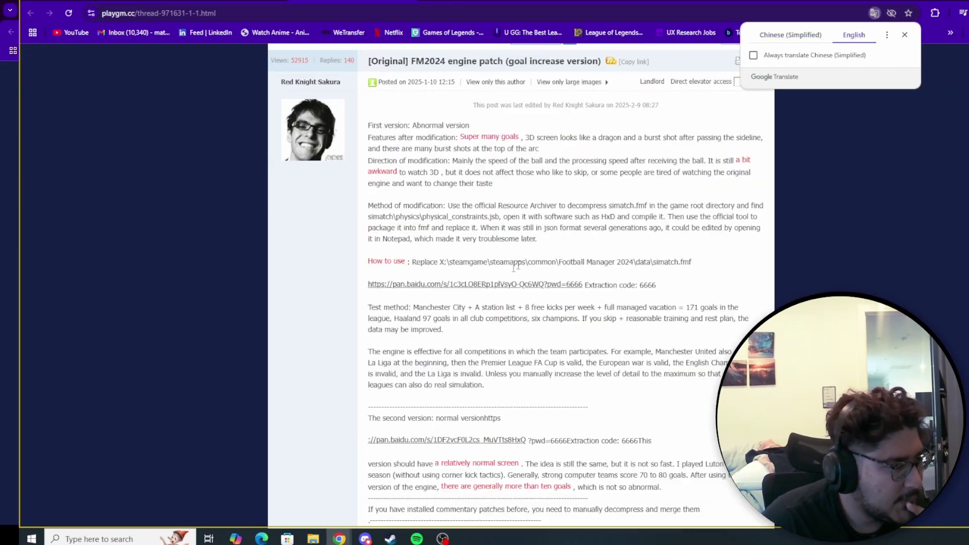
pyautogui.moveTo(453, 262); pyautogui.dragTo(518, 262)
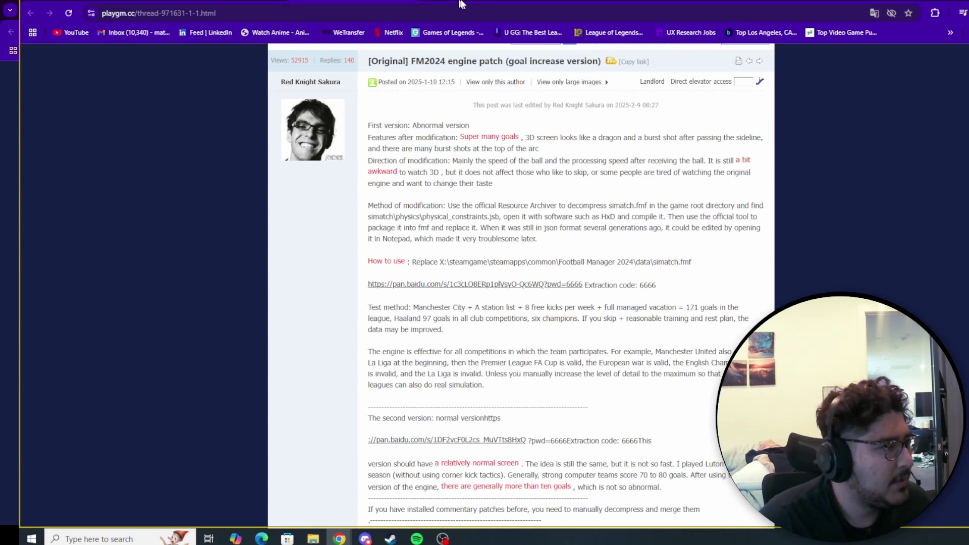
# Step: Review the Reddit install step naming the Football Manager 2024/data folder, then return to This PC
pyautogui.click(475, 3)
pyautogui.click(234, 1)
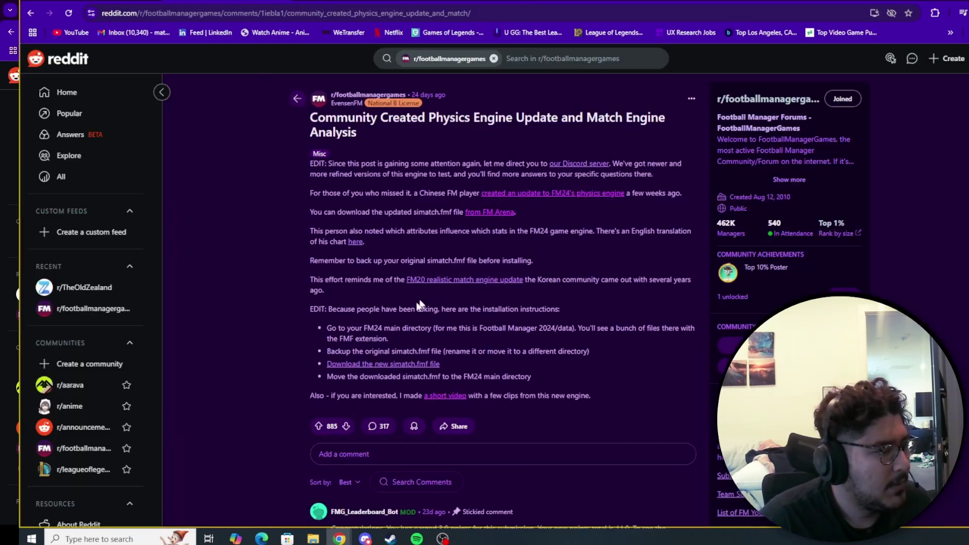
pyautogui.moveTo(331, 329); pyautogui.dragTo(522, 328)
pyautogui.moveTo(489, 328); pyautogui.dragTo(569, 325)
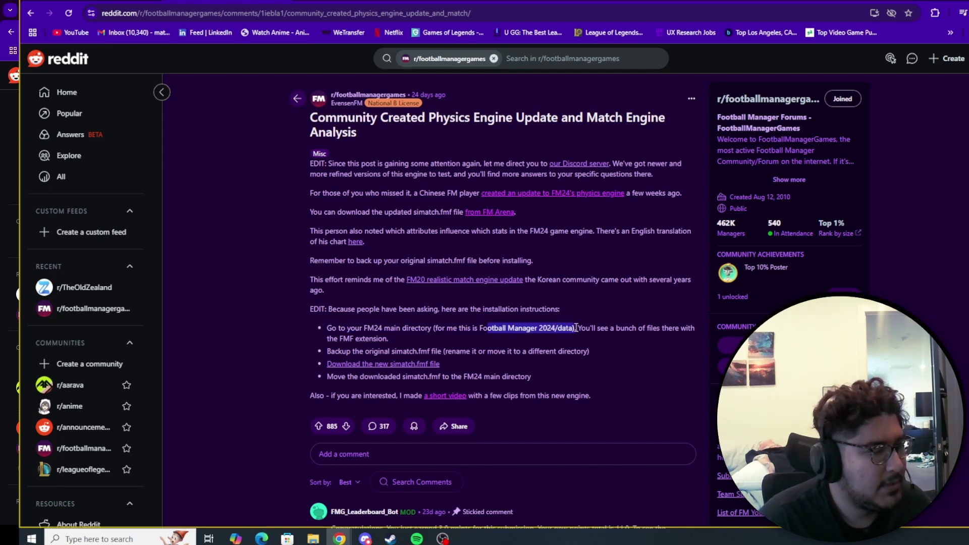
pyautogui.click(601, 341)
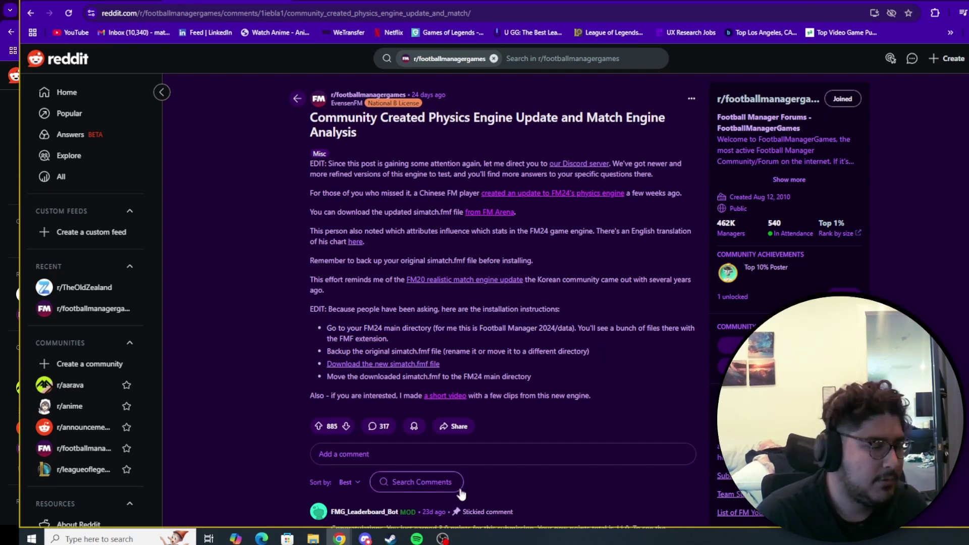
pyautogui.moveTo(313, 538)
pyautogui.click(286, 508)
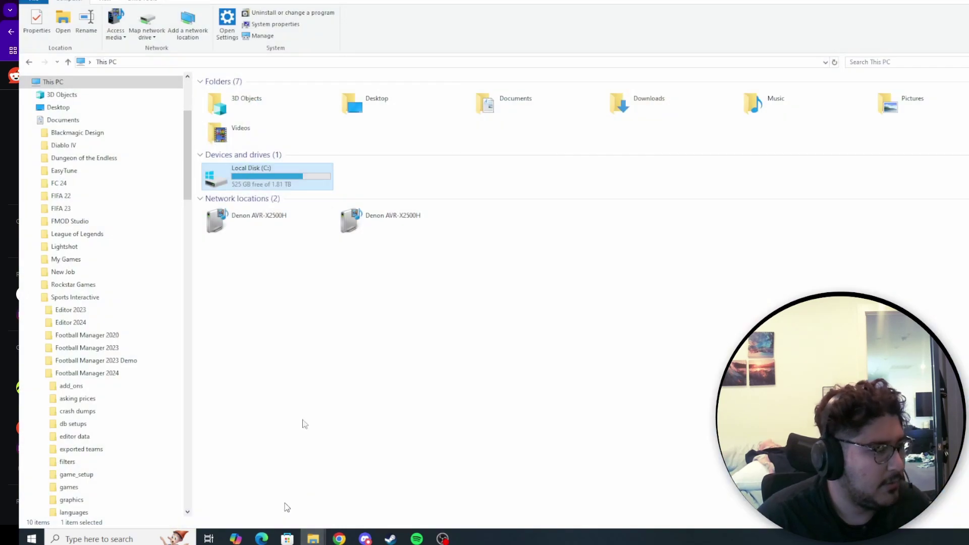
# Step: Navigate from Local Disk (C:) through Program Files (x86), Steam and steamapps into common
pyautogui.doubleClick(266, 171)
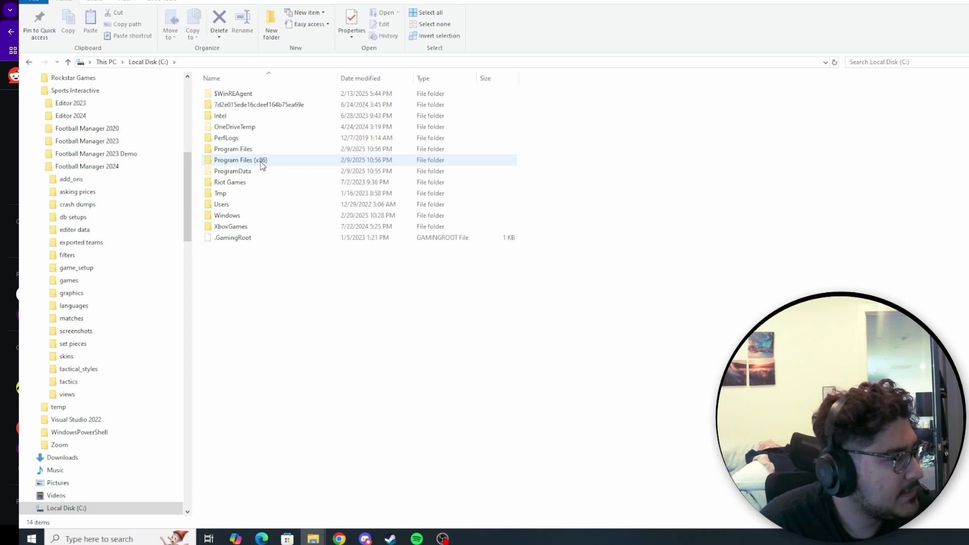
pyautogui.doubleClick(262, 160)
pyautogui.doubleClick(248, 372)
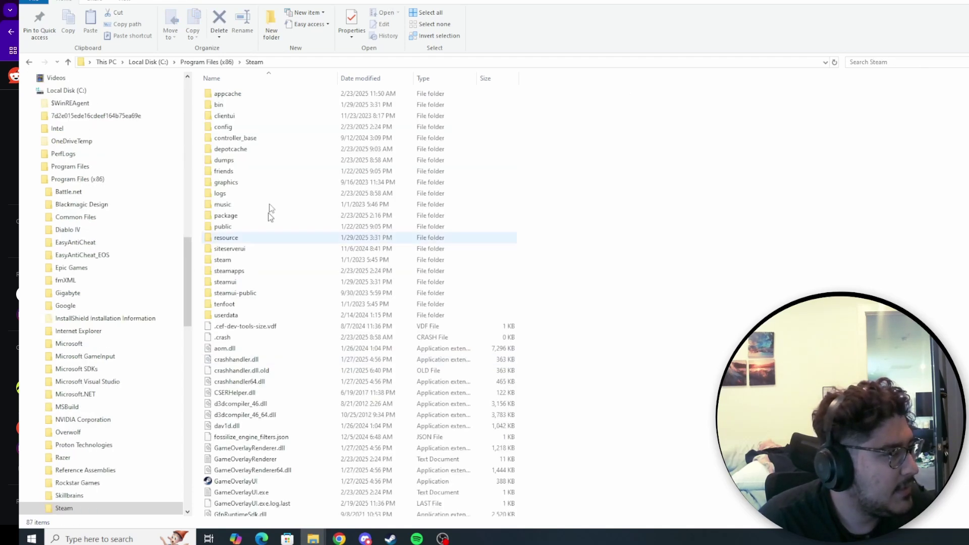
pyautogui.doubleClick(251, 272)
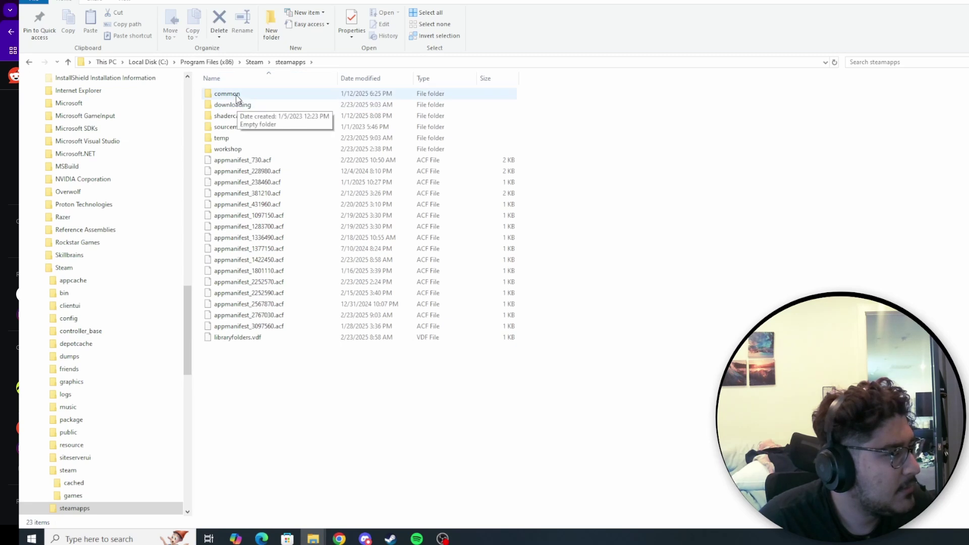
pyautogui.click(237, 96)
pyautogui.doubleClick(237, 96)
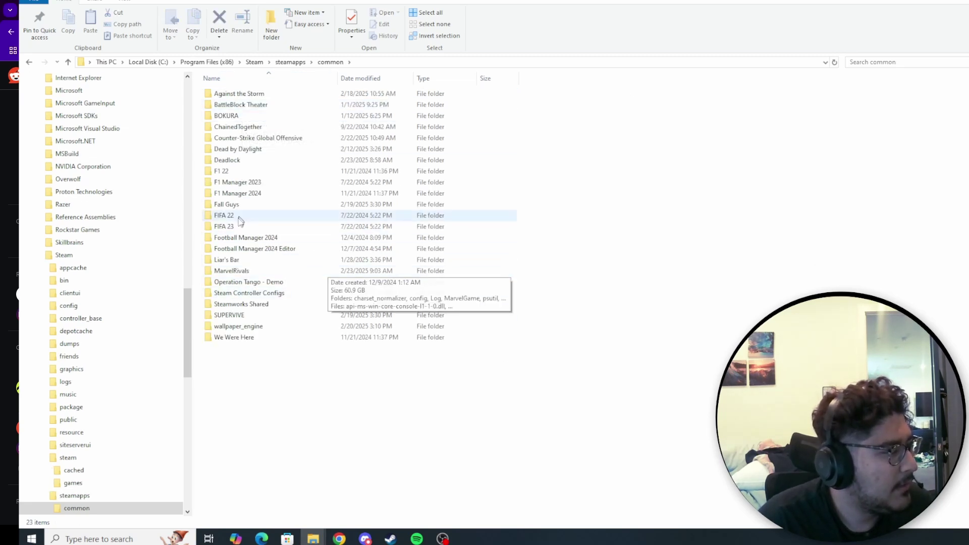
# Step: Open Football Manager 2024's data folder and look over sitoolkit.fmf and simatchviewer.fmf
pyautogui.doubleClick(271, 237)
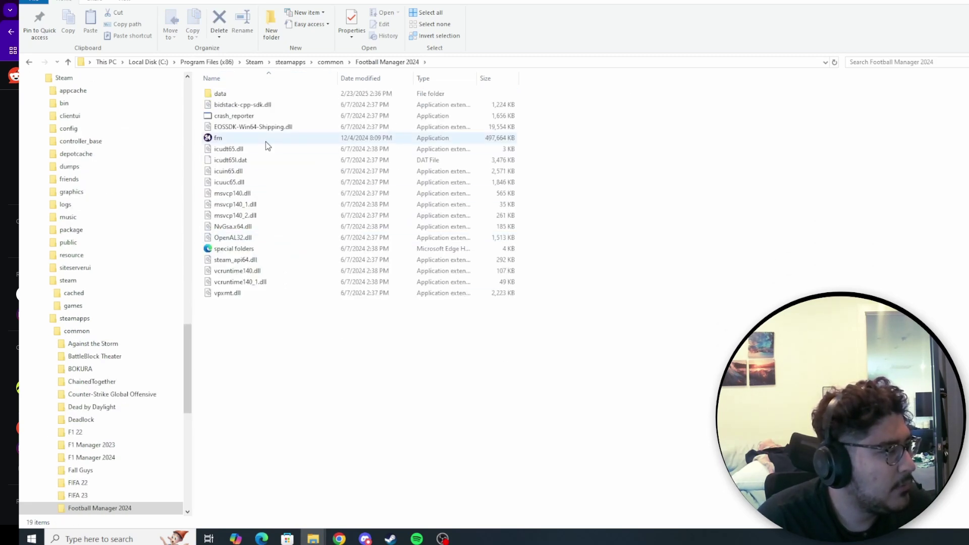
pyautogui.doubleClick(220, 96)
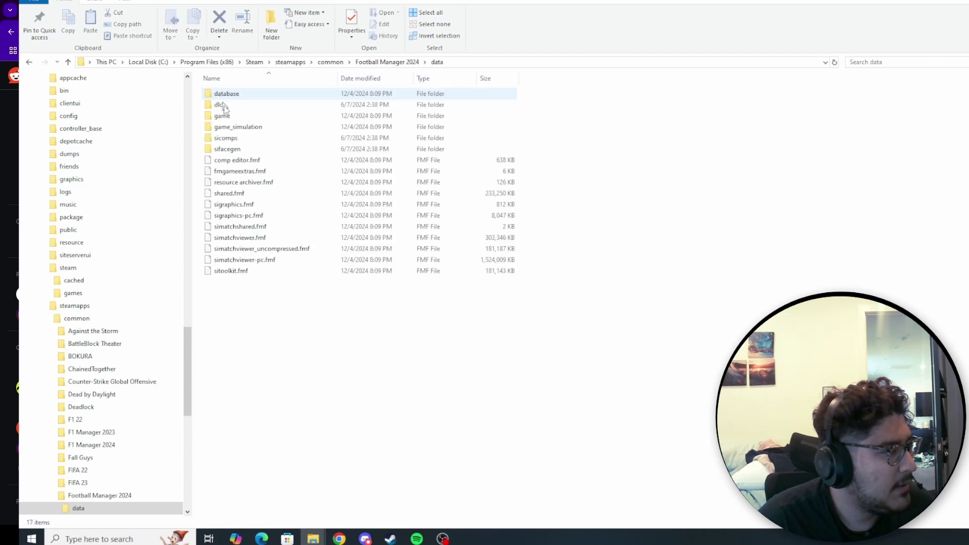
pyautogui.click(248, 271)
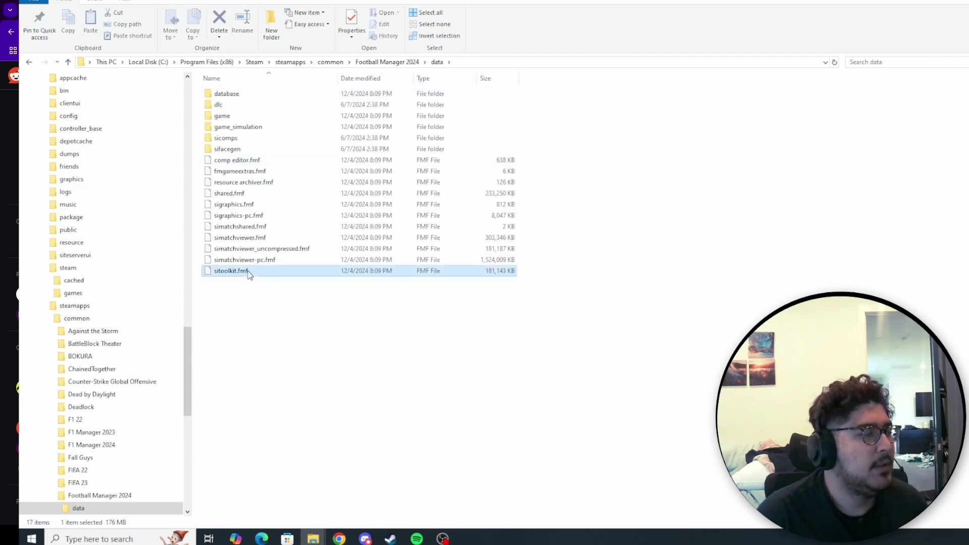
pyautogui.click(268, 237)
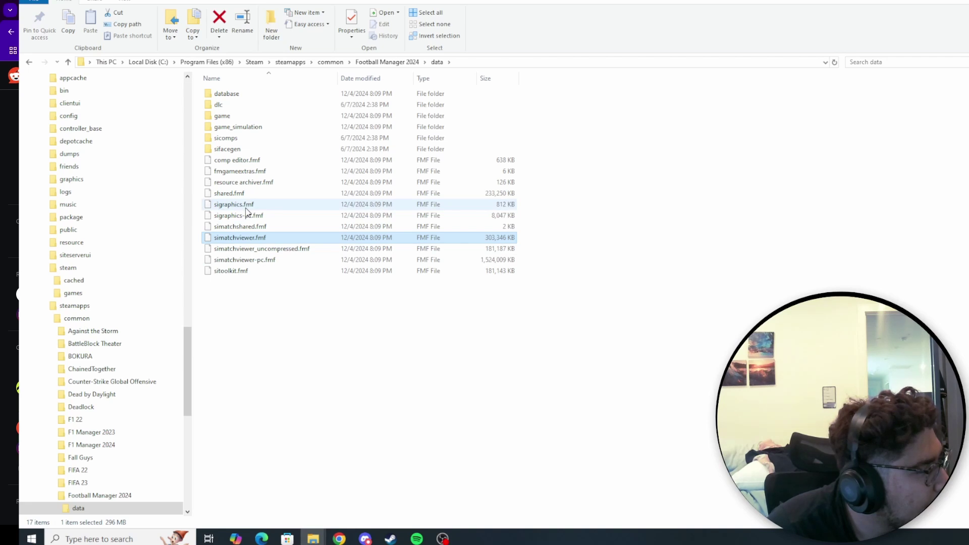
pyautogui.click(256, 287)
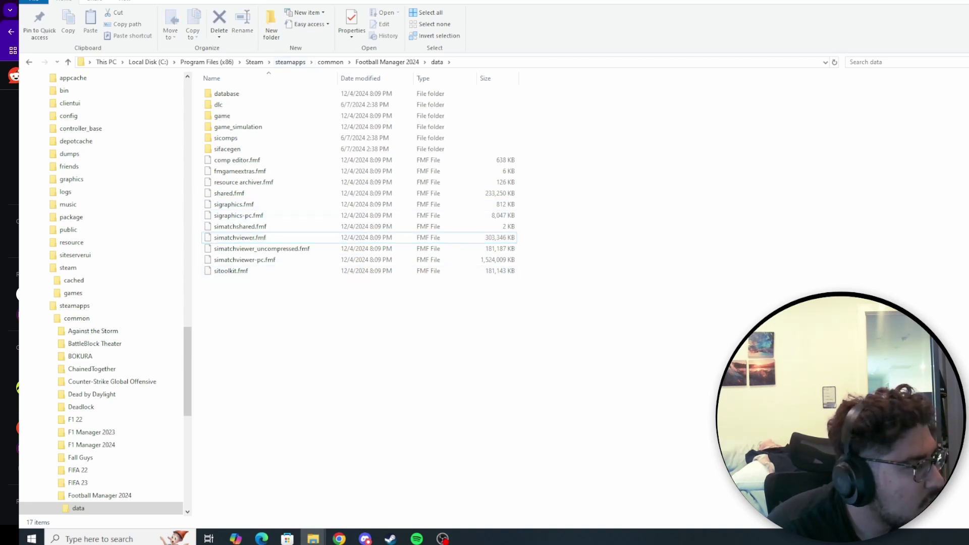
pyautogui.click(313, 538)
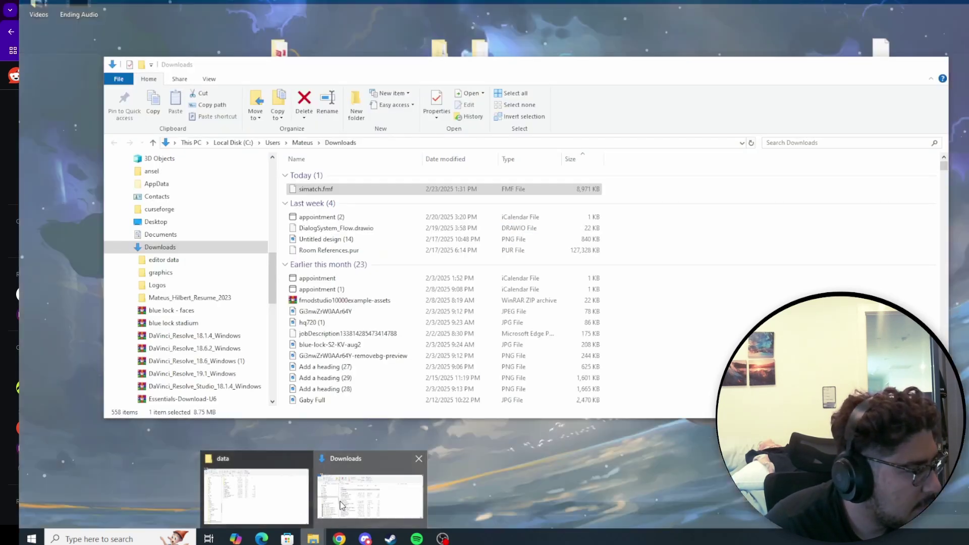
# Step: Arrange the Downloads and data folder windows side by side
pyautogui.click(343, 504)
pyautogui.moveTo(452, 146); pyautogui.dragTo(682, 46)
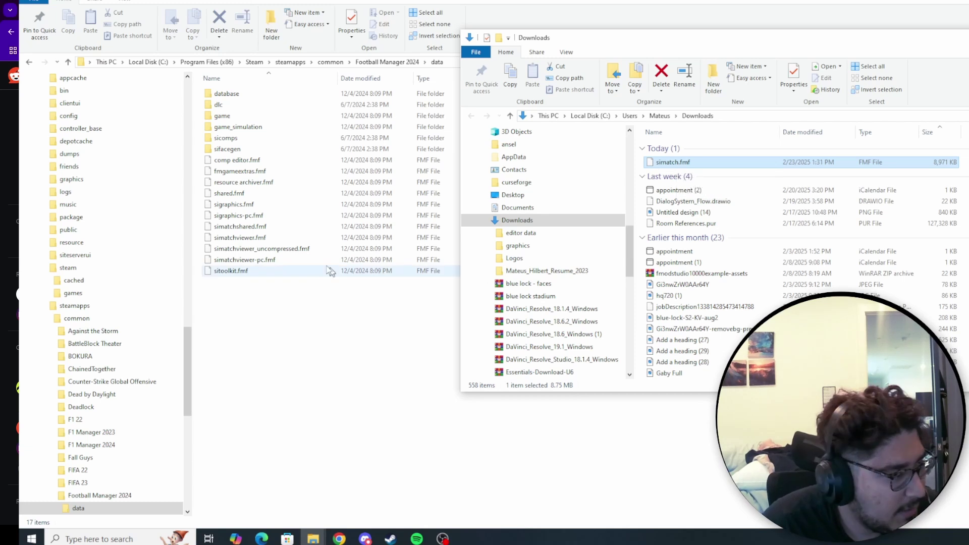
pyautogui.press('super+Down')
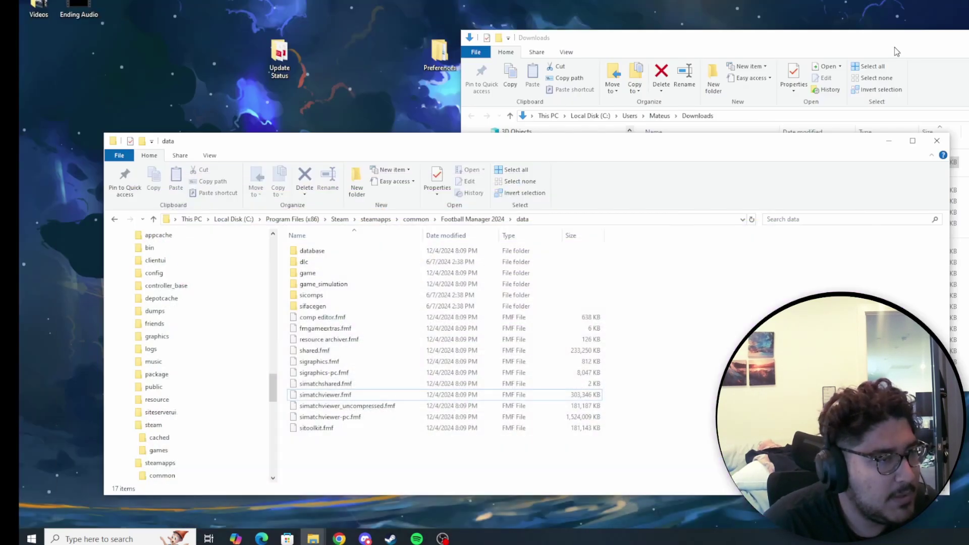
pyautogui.moveTo(894, 48); pyautogui.dragTo(682, 224)
pyautogui.moveTo(881, 51); pyautogui.dragTo(631, 20)
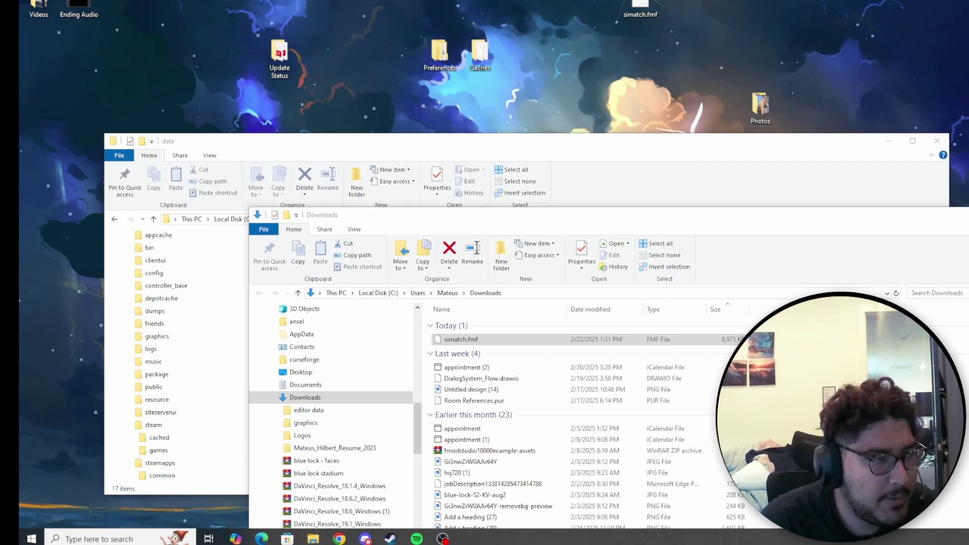
pyautogui.moveTo(532, 224); pyautogui.dragTo(724, 133)
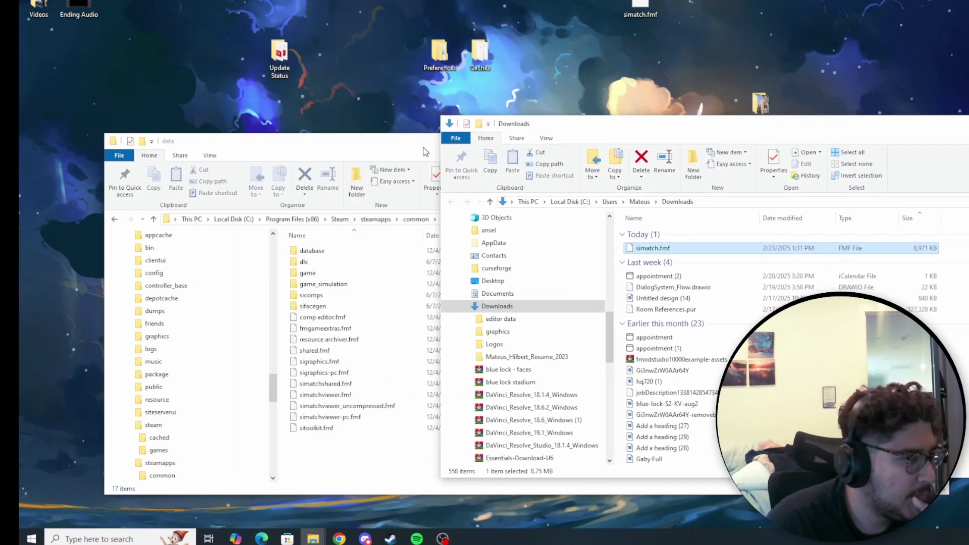
pyautogui.moveTo(417, 150); pyautogui.dragTo(335, 74)
pyautogui.click(886, 133)
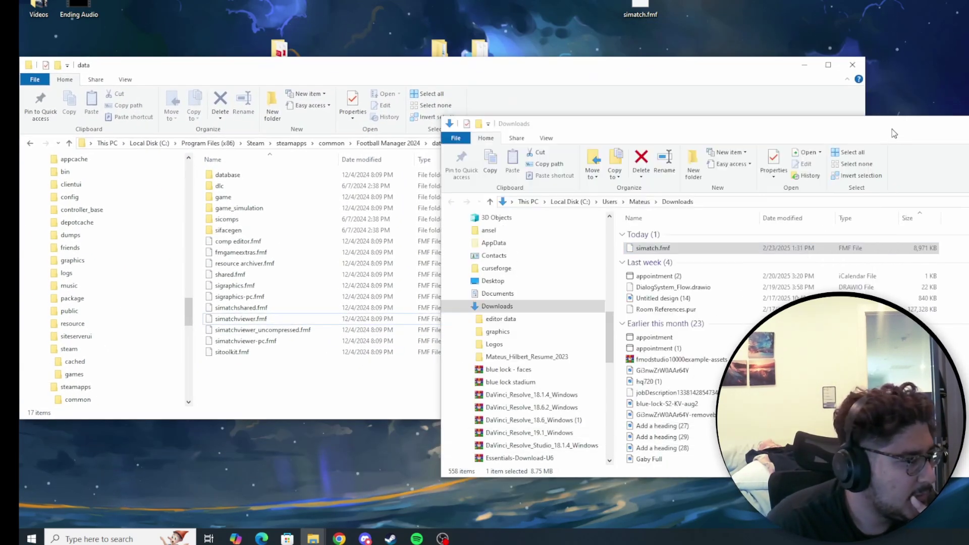
pyautogui.moveTo(887, 133); pyautogui.dragTo(877, 94)
# Step: Move simatch.fmf from Downloads into the data folder, verify it, and close the window
pyautogui.moveTo(645, 210); pyautogui.dragTo(281, 377)
pyautogui.click(750, 223)
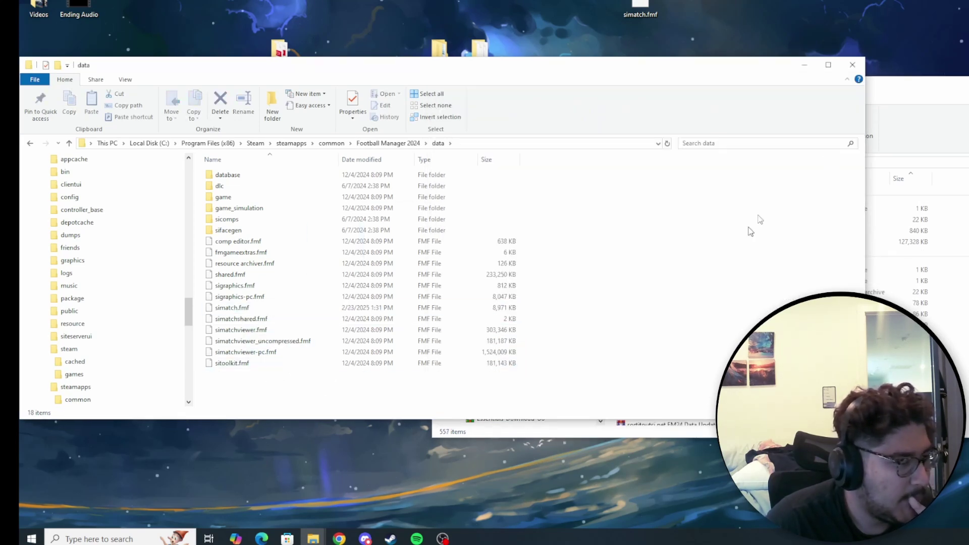
pyautogui.moveTo(934, 94); pyautogui.dragTo(739, 86)
pyautogui.moveTo(832, 91); pyautogui.dragTo(770, 92)
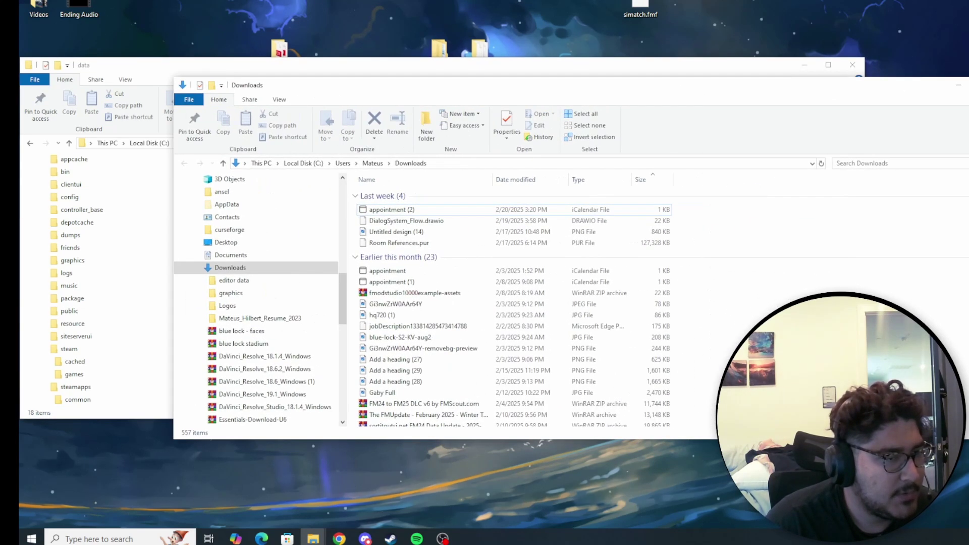
pyautogui.click(780, 86)
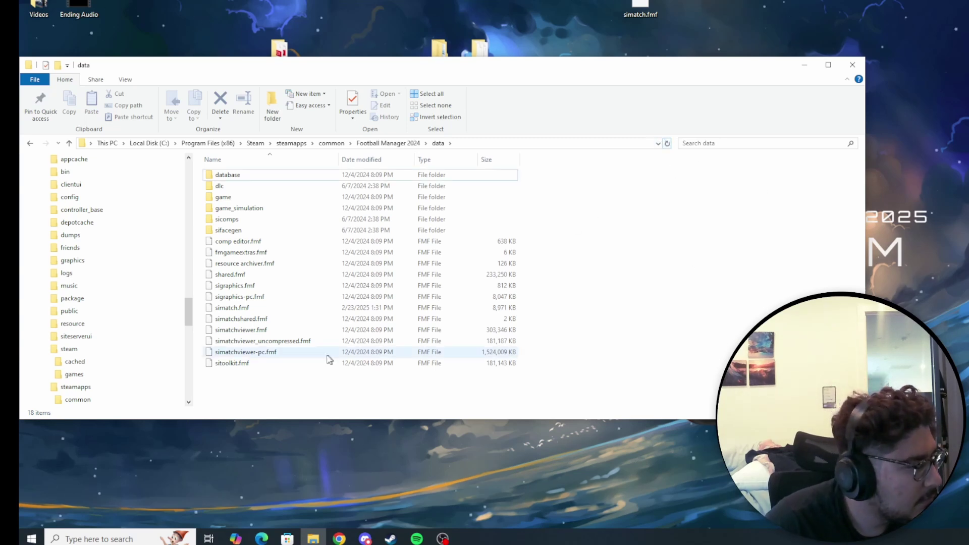
pyautogui.click(266, 308)
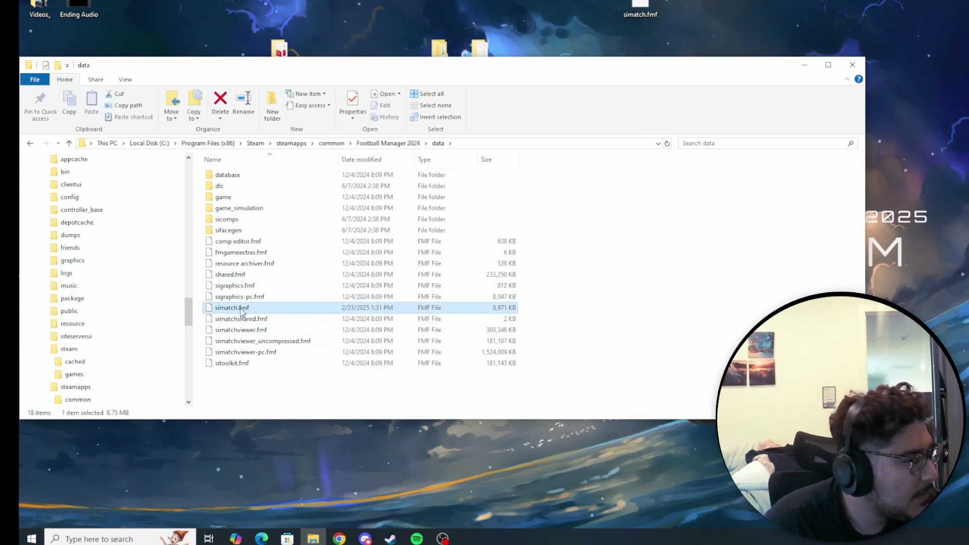
pyautogui.click(853, 64)
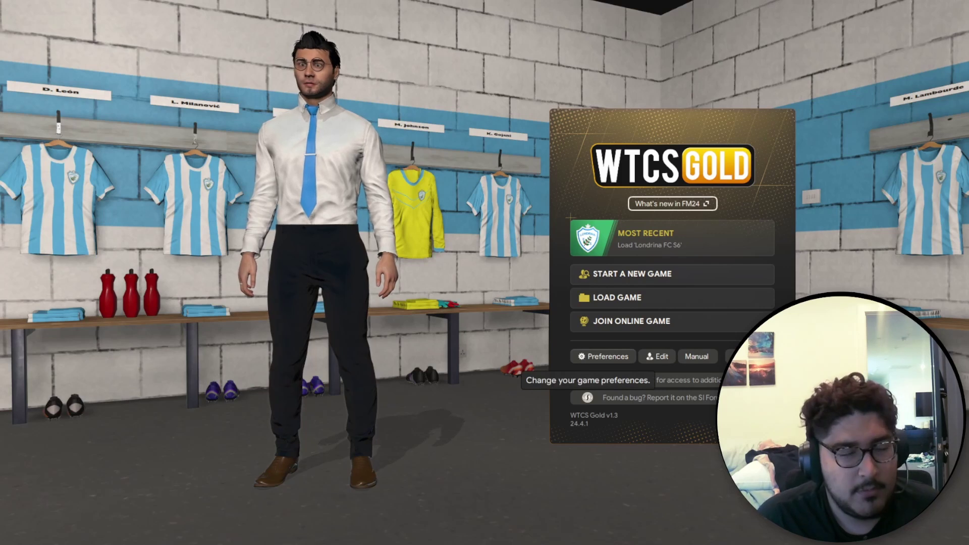
# Step: In Preferences, use Reset's Clear Cache, confirm Yes, then reload the skin
pyautogui.click(584, 359)
pyautogui.scroll(-2, 277, 512)
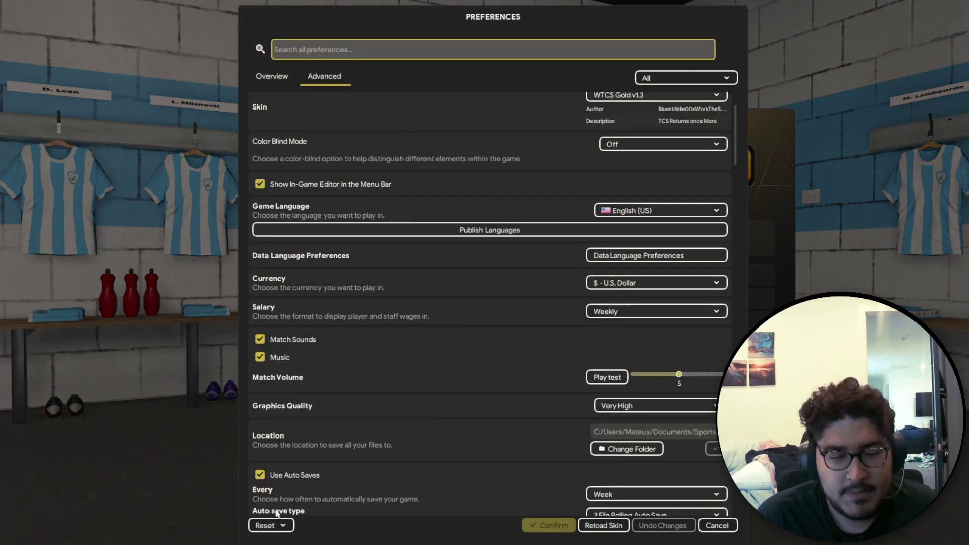
pyautogui.click(267, 526)
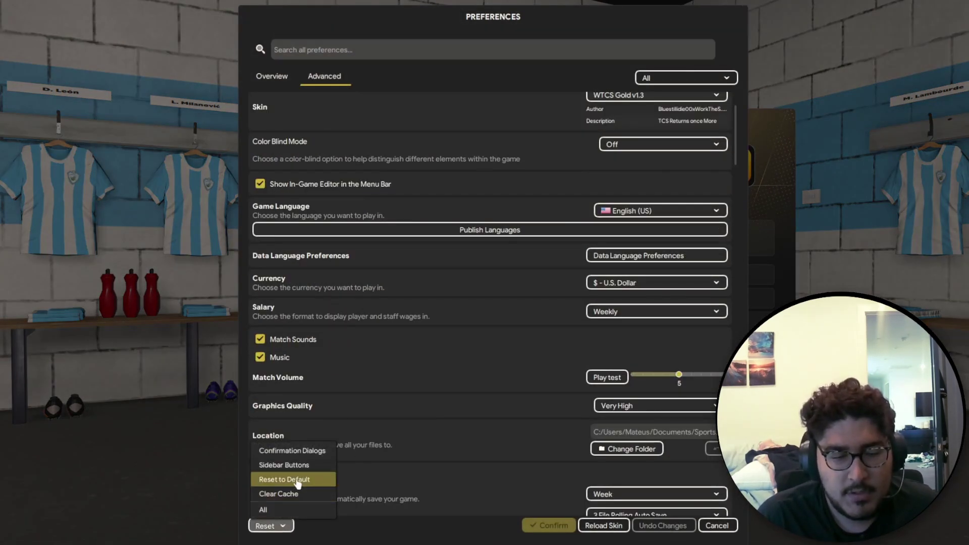
pyautogui.click(280, 493)
pyautogui.click(531, 314)
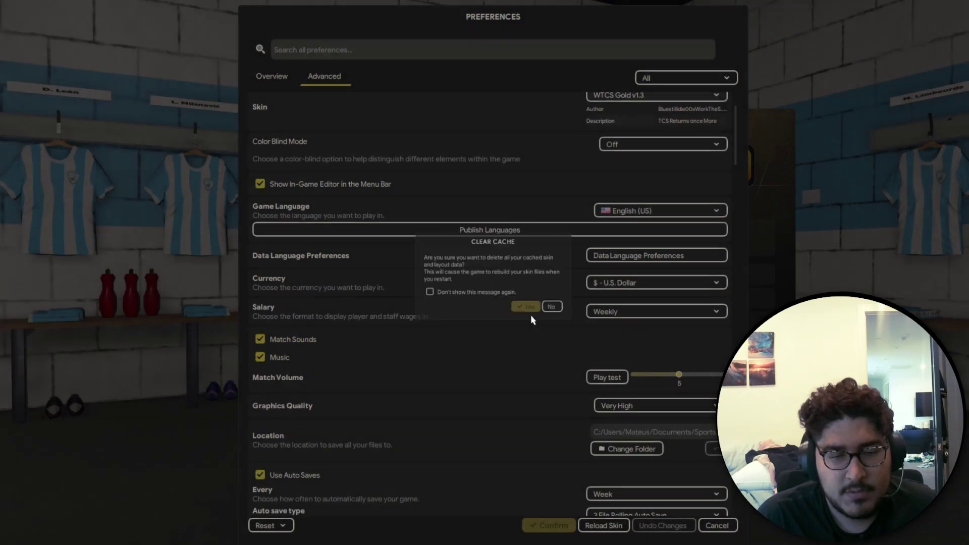
pyautogui.scroll(-2, 463, 386)
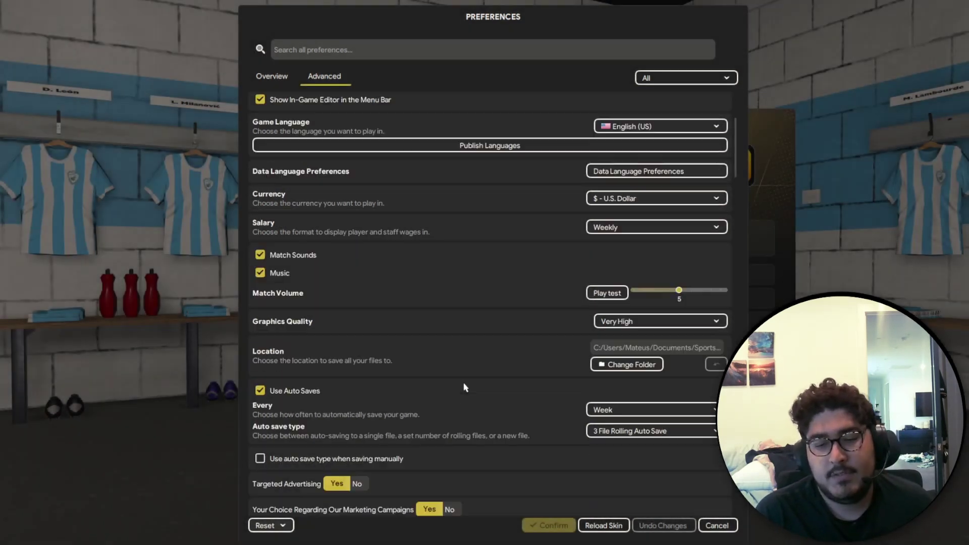
pyautogui.click(603, 526)
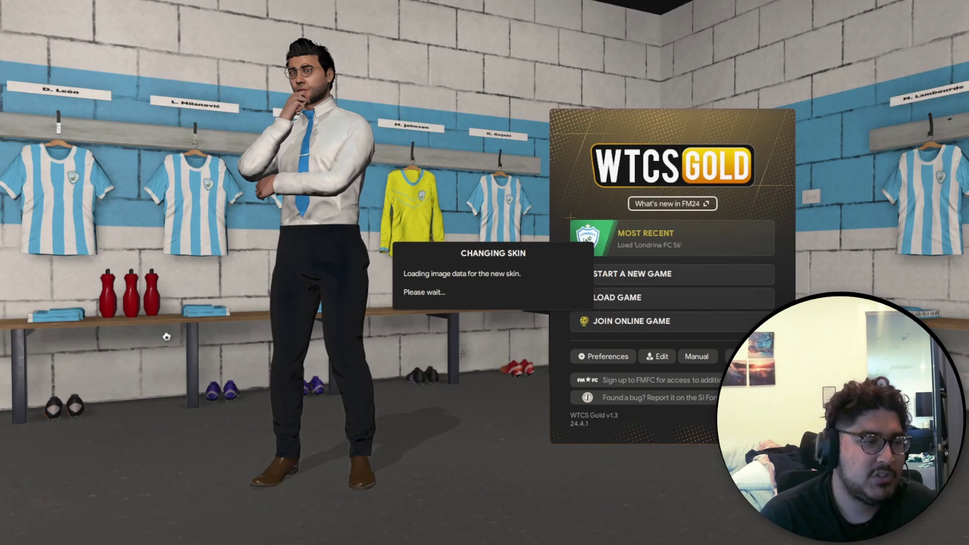